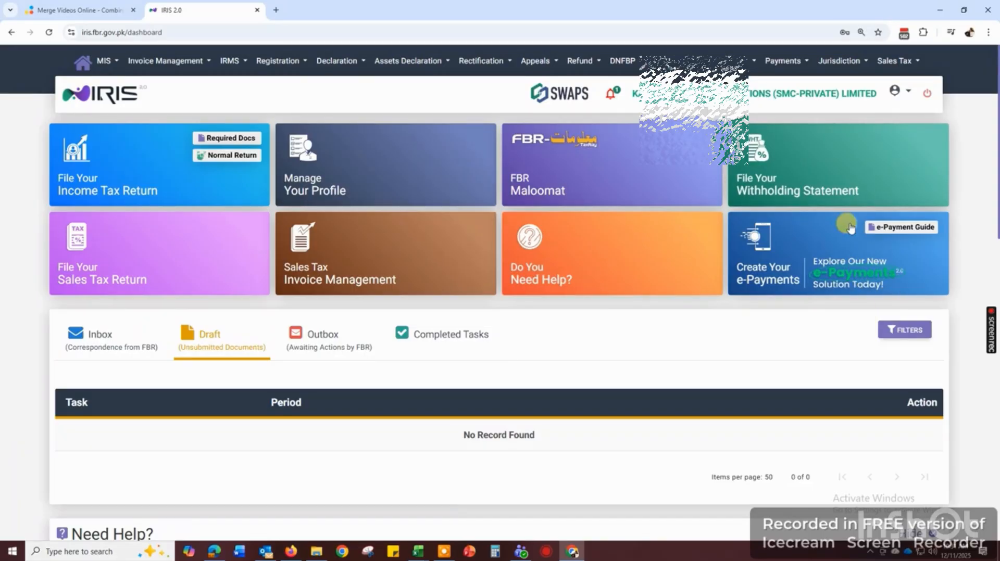
# Step: Log out of the account, view the public e-Payment form and close it
pyautogui.moveTo(766, 154)
pyautogui.click(927, 94)
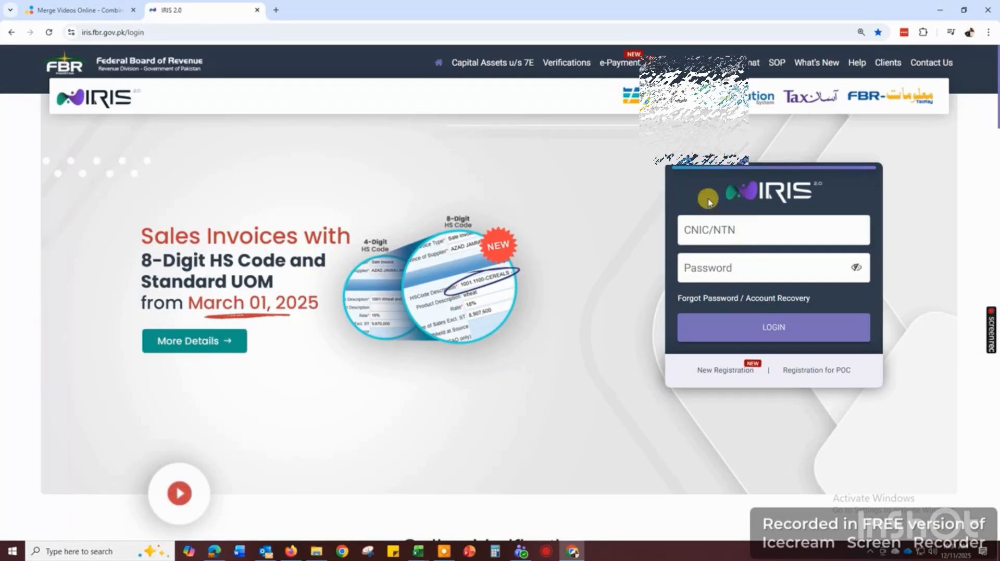
pyautogui.click(629, 66)
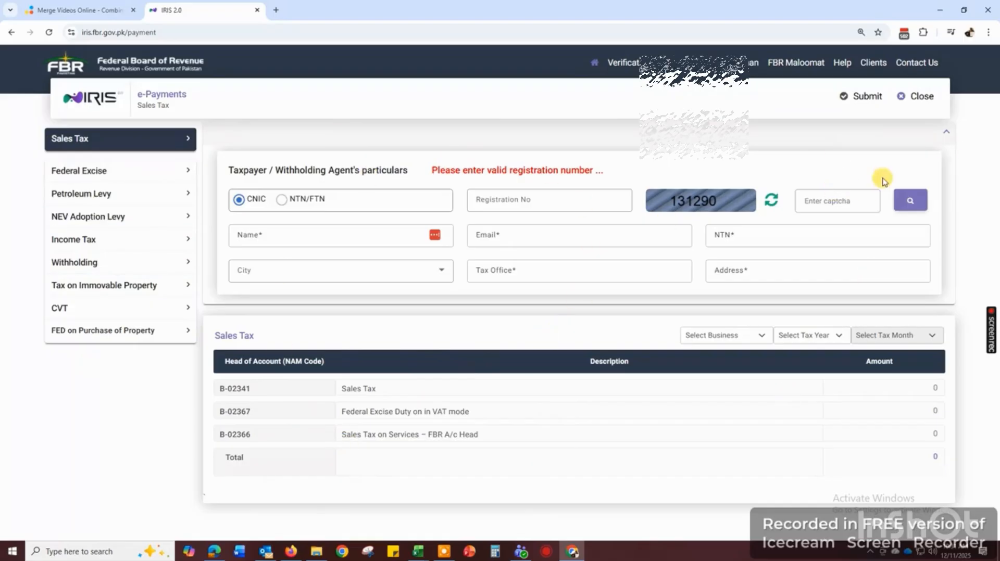
pyautogui.click(917, 97)
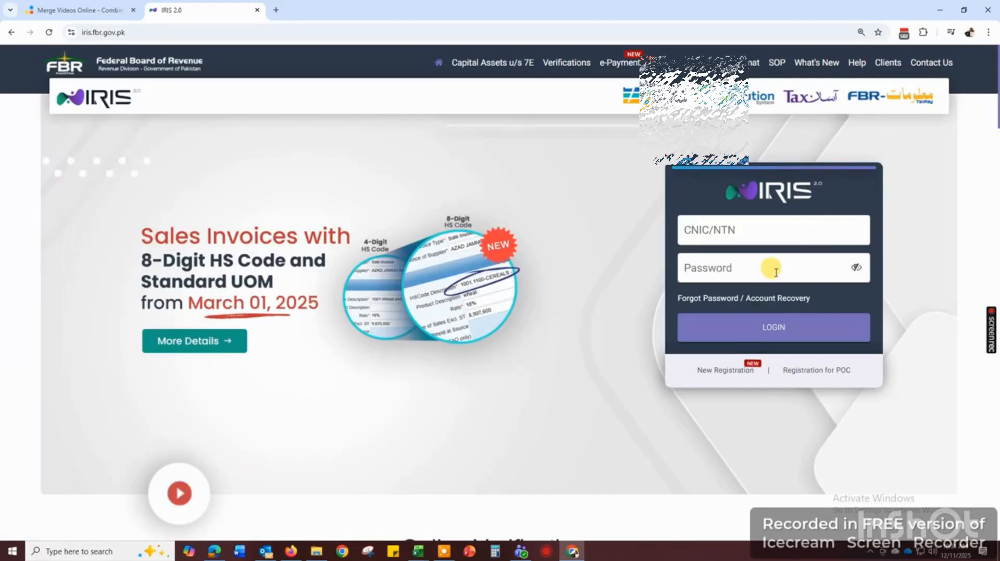
# Step: Log in to IRIS with the saved registration number and account password
pyautogui.click(708, 229)
pyautogui.write('b')
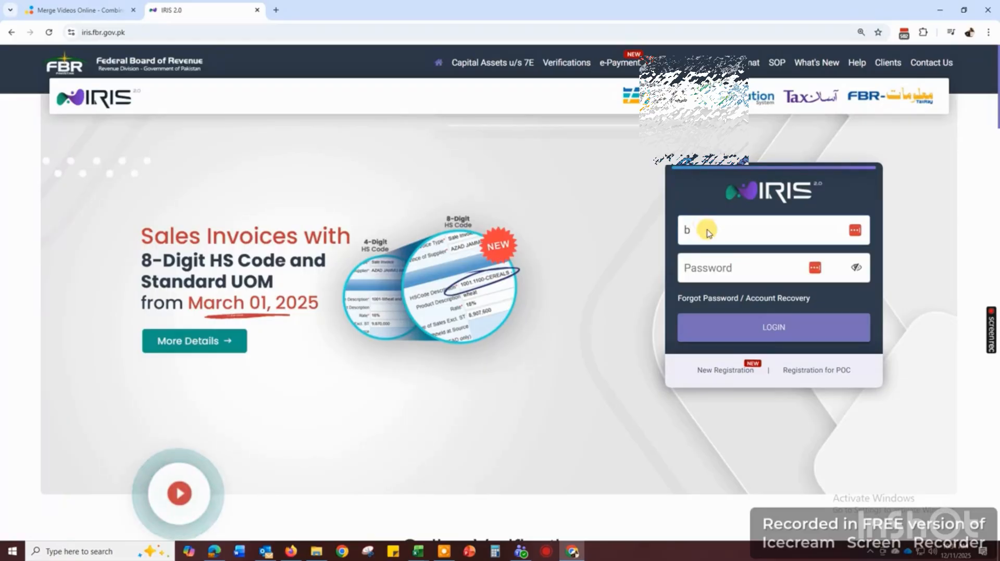
pyautogui.click(747, 232)
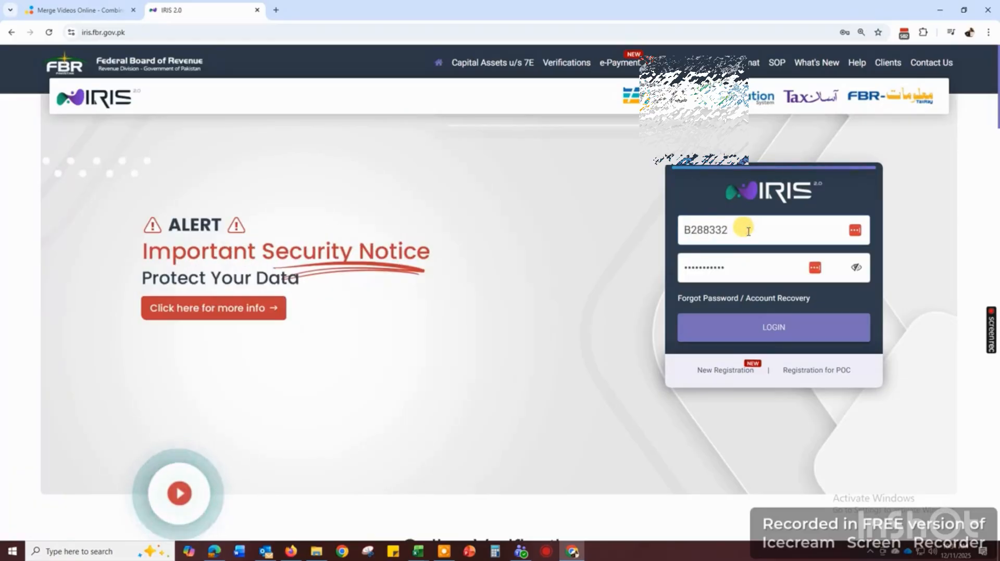
pyautogui.click(769, 333)
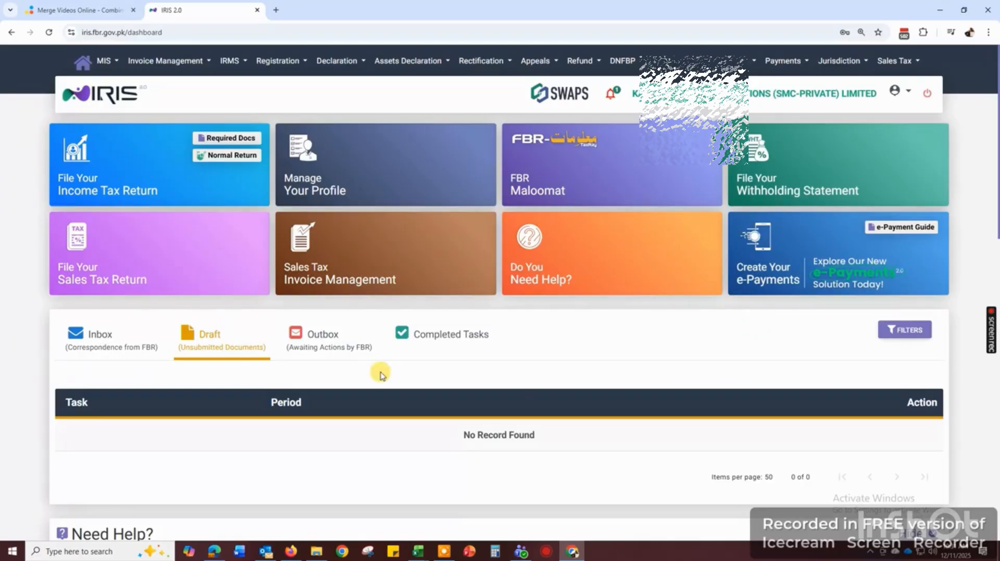
# Step: Download the sample file for attaching payments from the withholding Adjustable Income Tax form in e-Payments
pyautogui.click(843, 282)
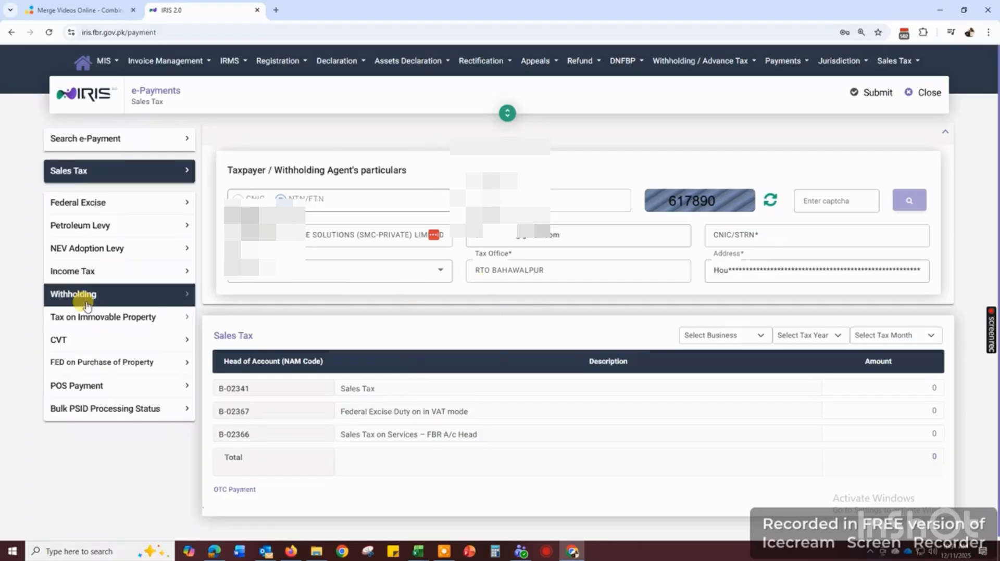
pyautogui.click(83, 301)
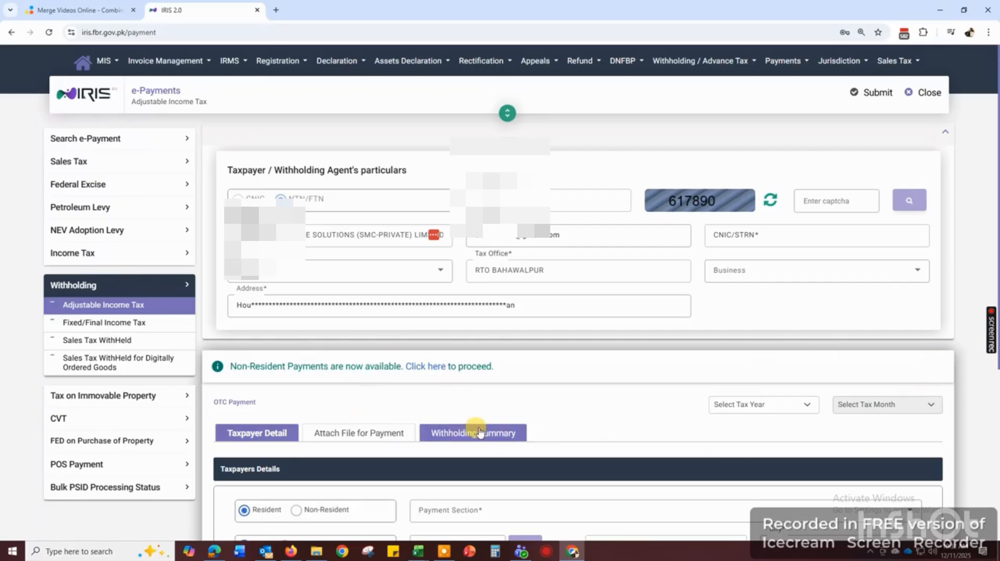
pyautogui.click(366, 435)
pyautogui.scroll(-1, 580, 296)
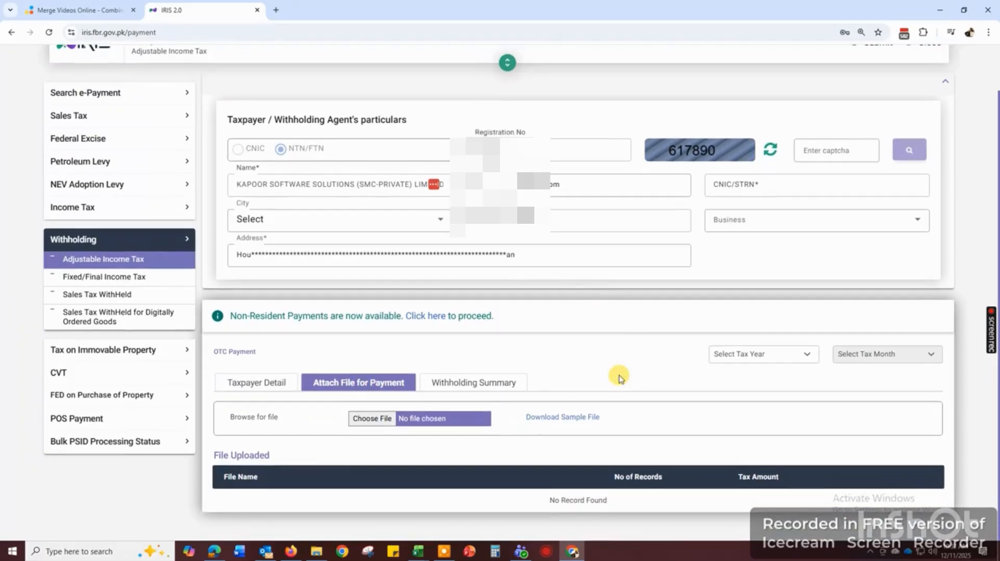
pyautogui.click(554, 420)
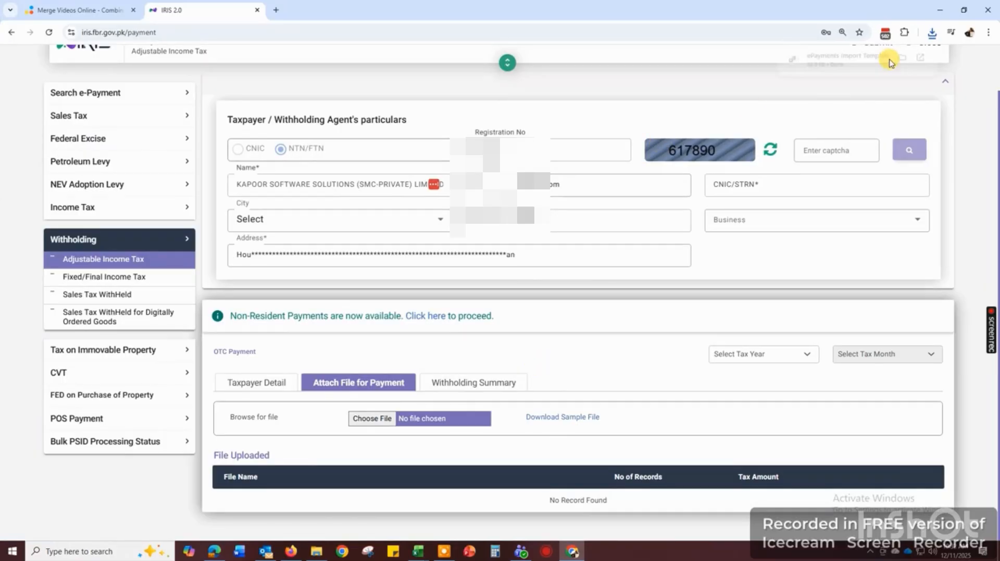
# Step: Open the downloaded ePayments Import Template.xls in Excel despite the format mismatch and enable editing
pyautogui.click(846, 62)
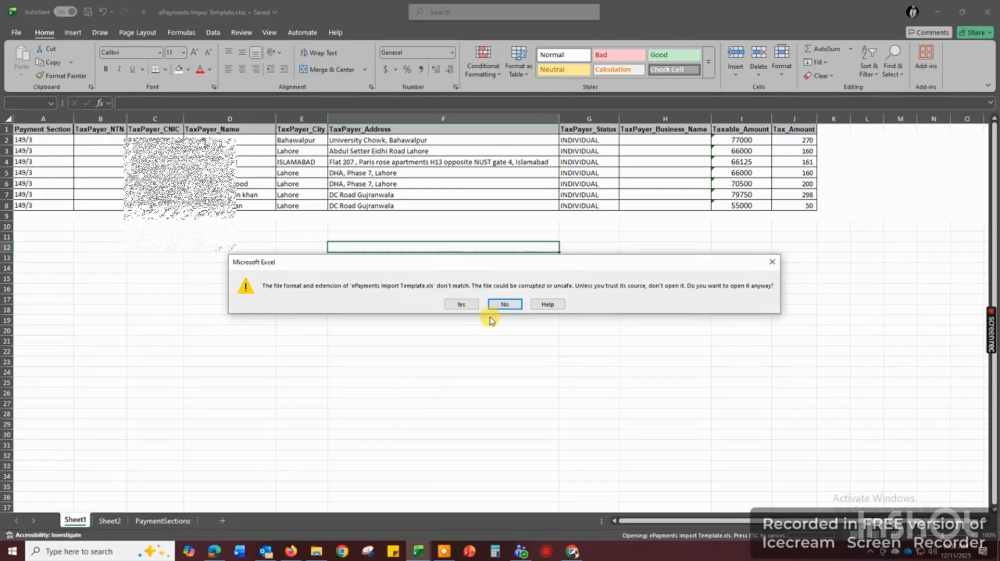
pyautogui.click(459, 305)
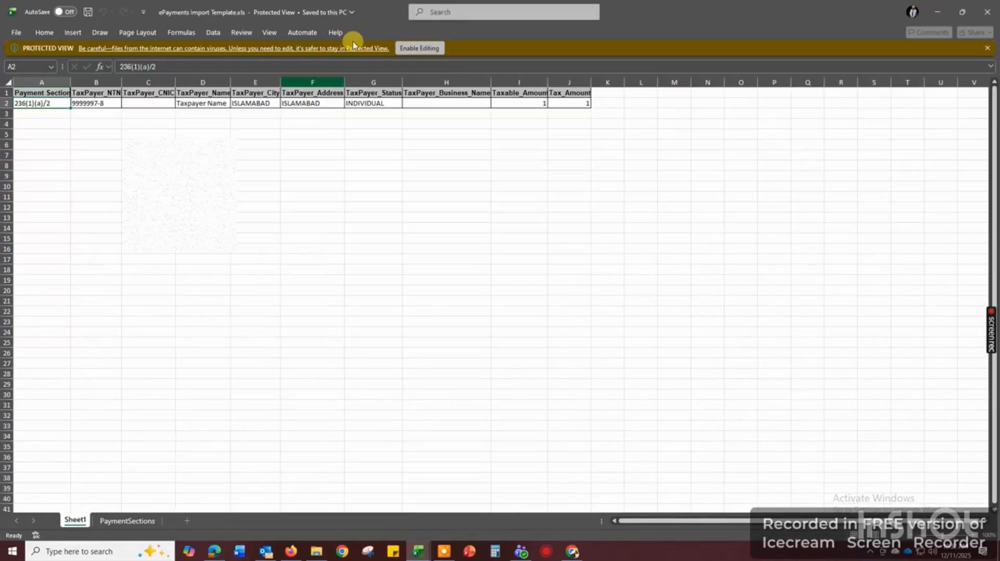
pyautogui.click(419, 48)
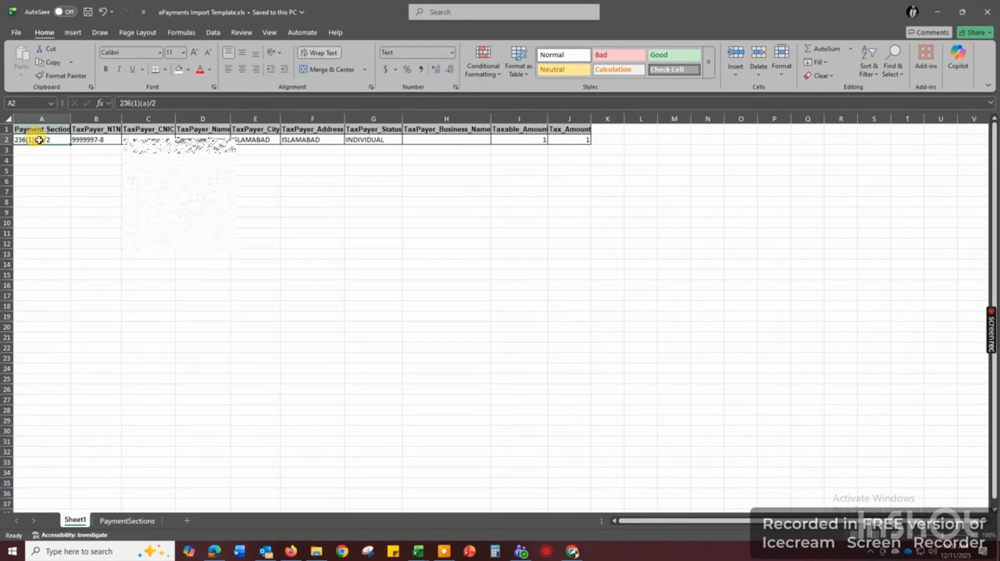
# Step: Copy the section code 149/3 for Salary of Other Employees from the PaymentSections sheet
pyautogui.click(127, 522)
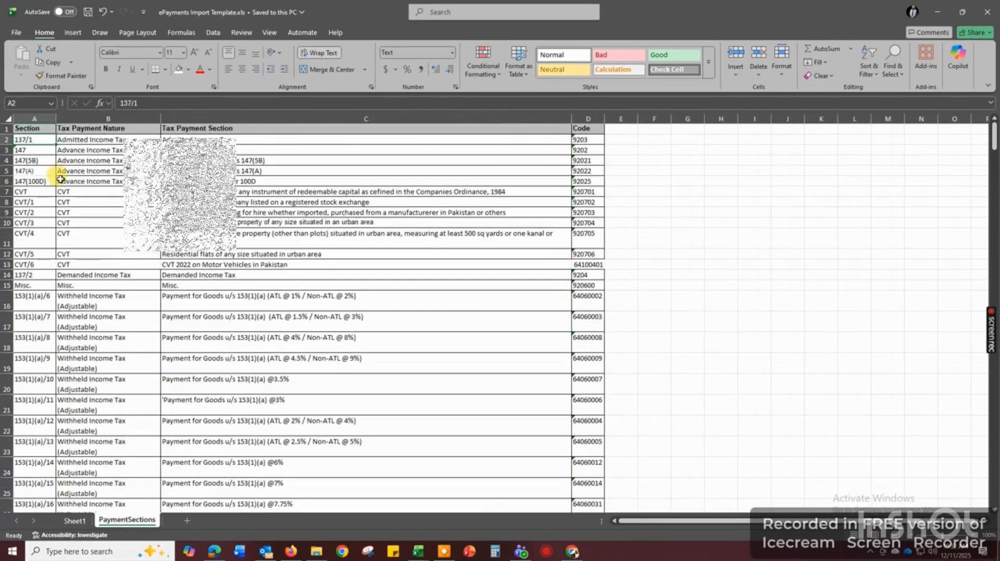
pyautogui.scroll(-5, 58, 238)
pyautogui.scroll(-8, 58, 237)
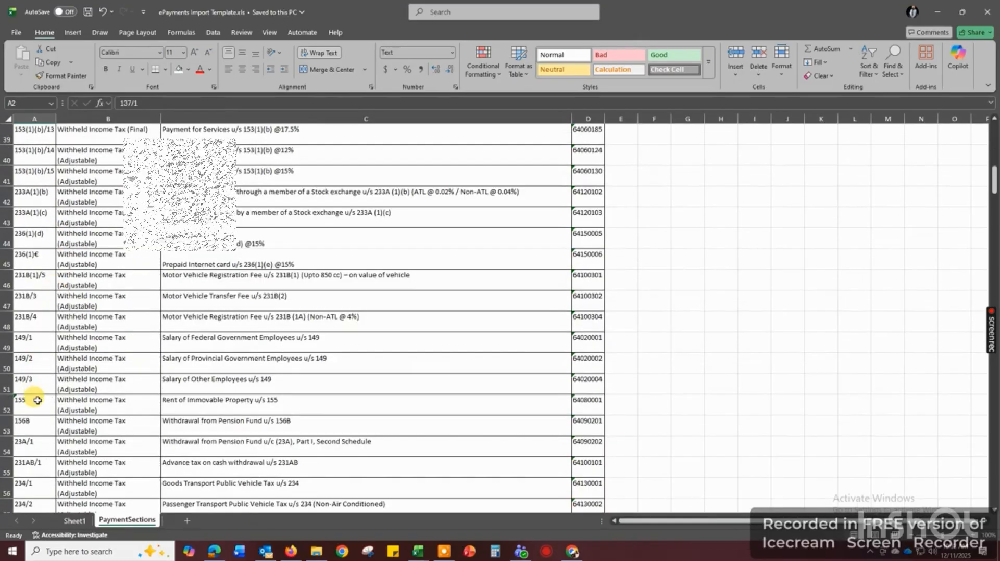
pyautogui.click(6, 383)
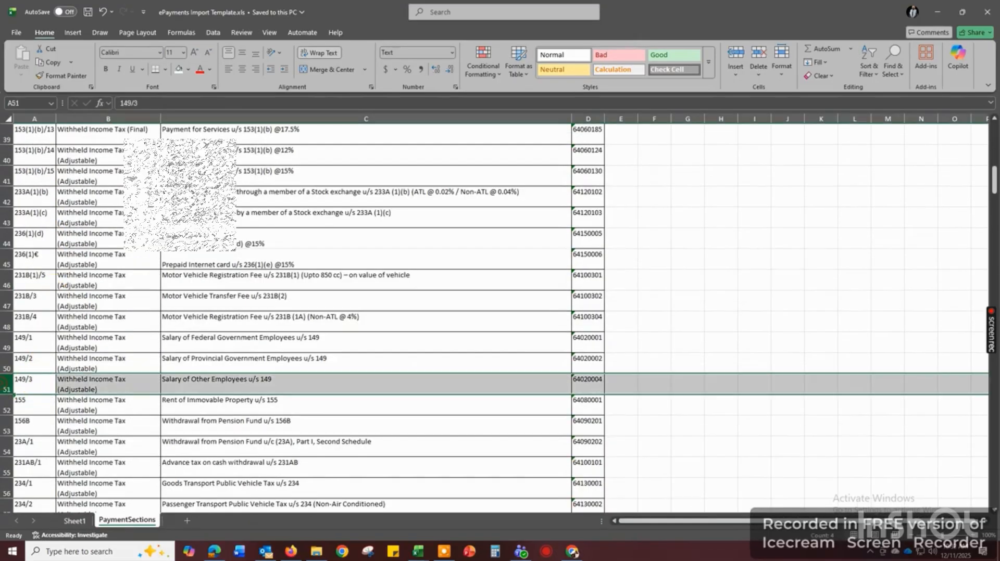
pyautogui.click(28, 383)
pyautogui.rightClick(30, 384)
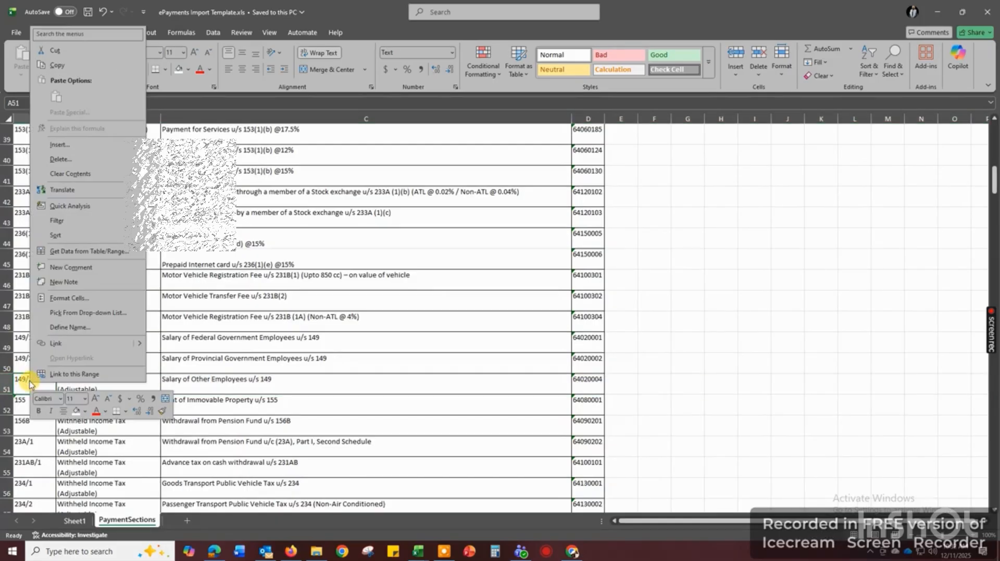
pyautogui.click(55, 65)
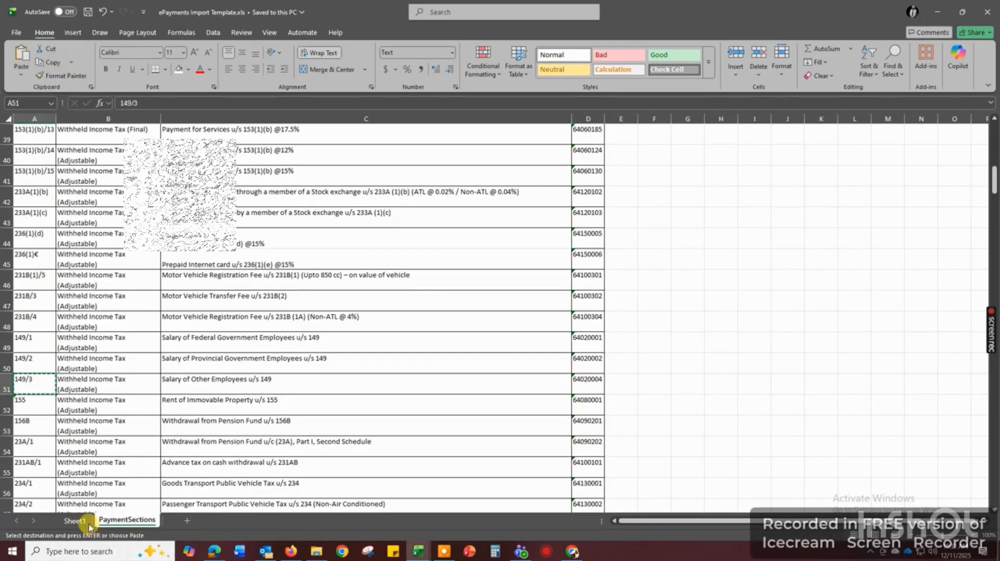
# Step: Paste the copied payment section code into cell A3 of Sheet1
pyautogui.click(88, 523)
pyautogui.rightClick(30, 140)
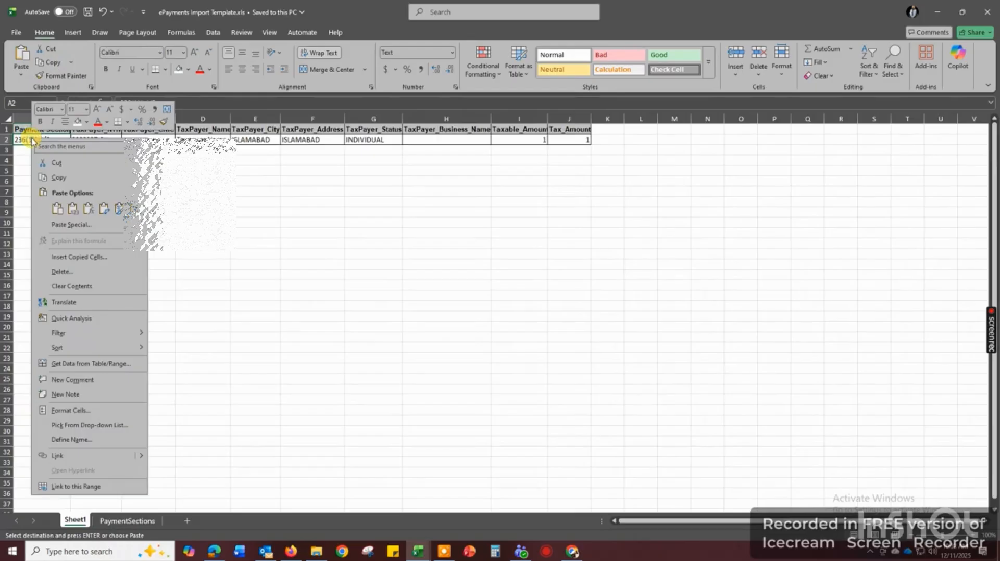
pyautogui.click(18, 150)
pyautogui.rightClick(21, 151)
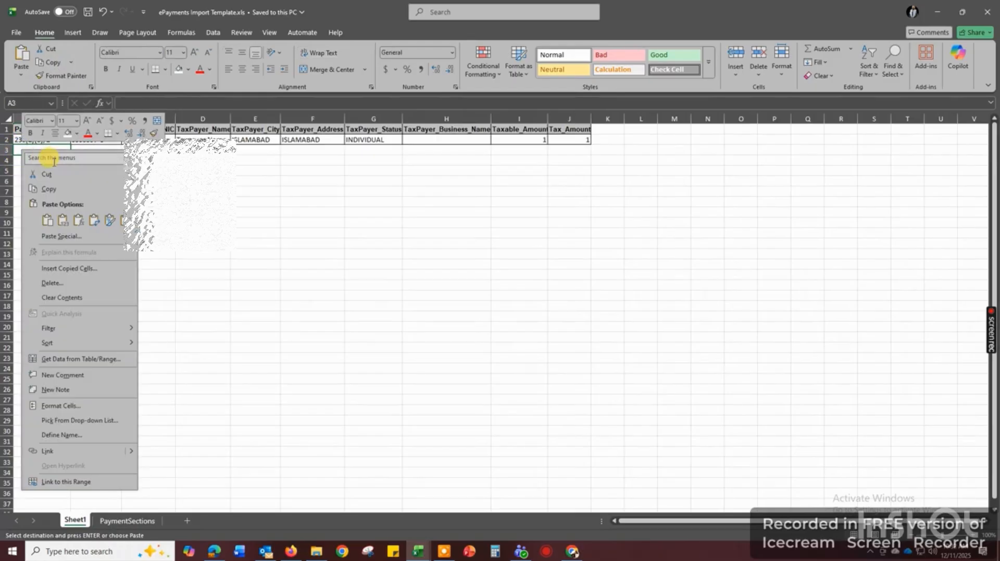
pyautogui.click(47, 220)
pyautogui.click(147, 179)
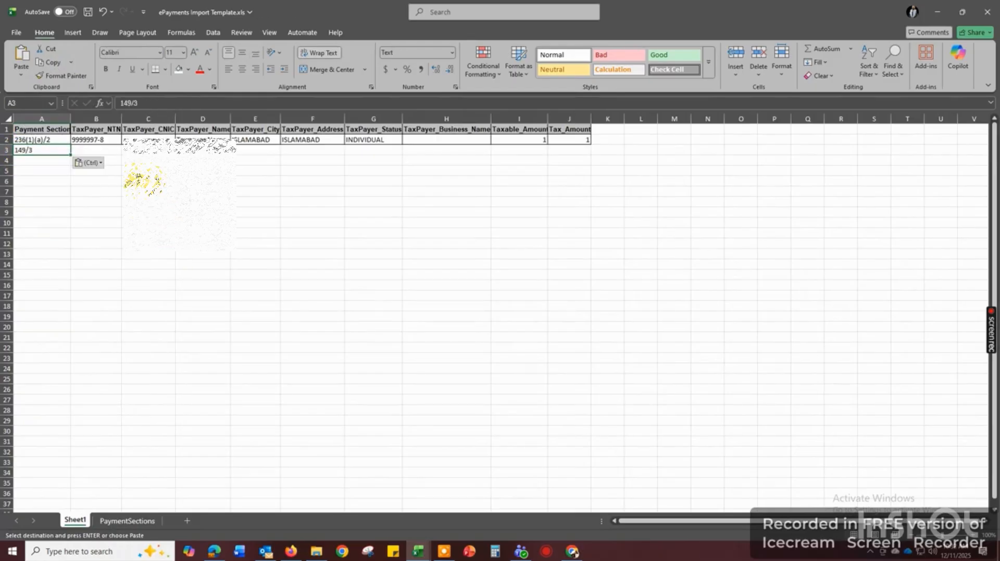
# Step: Go through the row 3 cells for taxpayer NTN, CNIC, name, city, address, status and business name
pyautogui.click(105, 150)
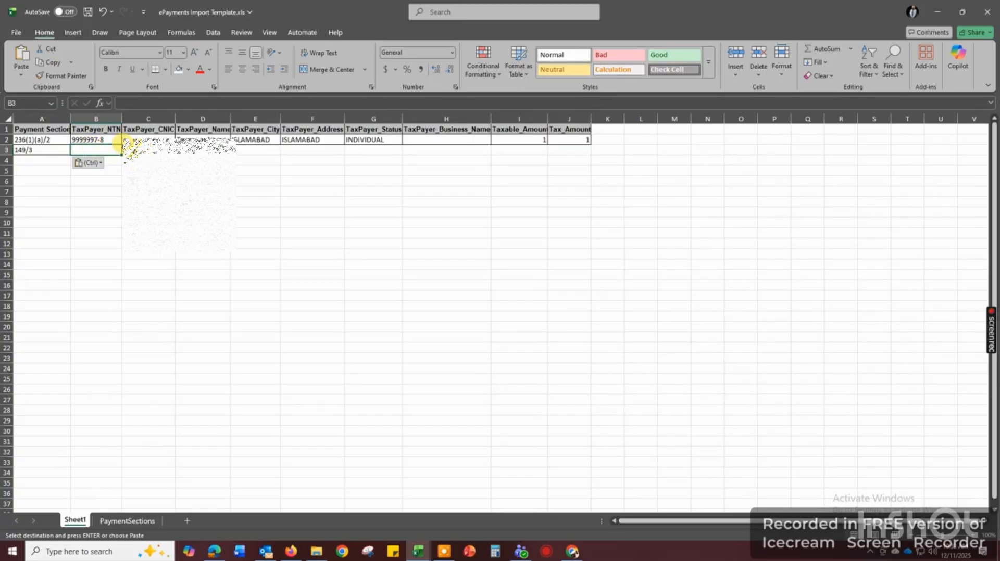
pyautogui.click(139, 150)
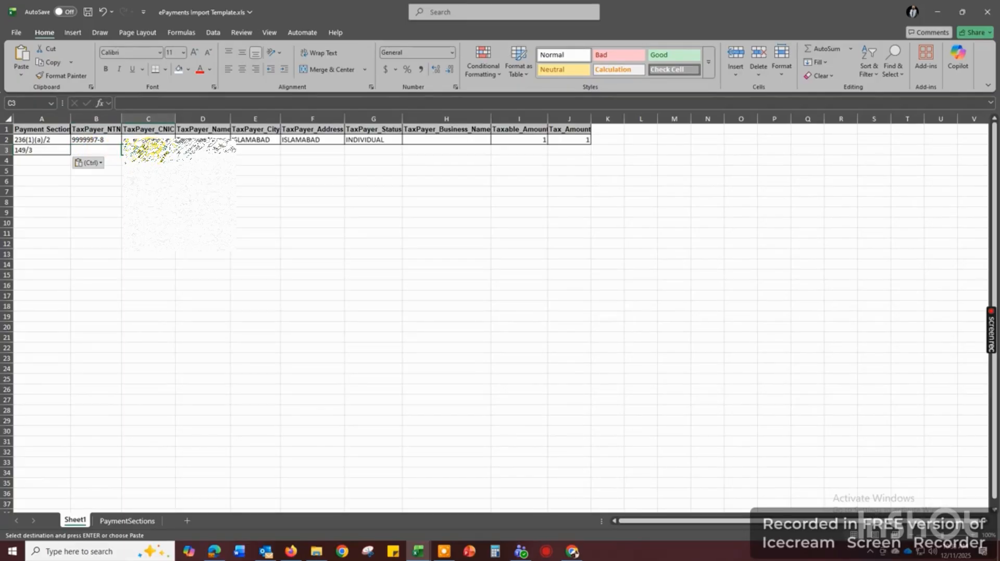
pyautogui.click(202, 151)
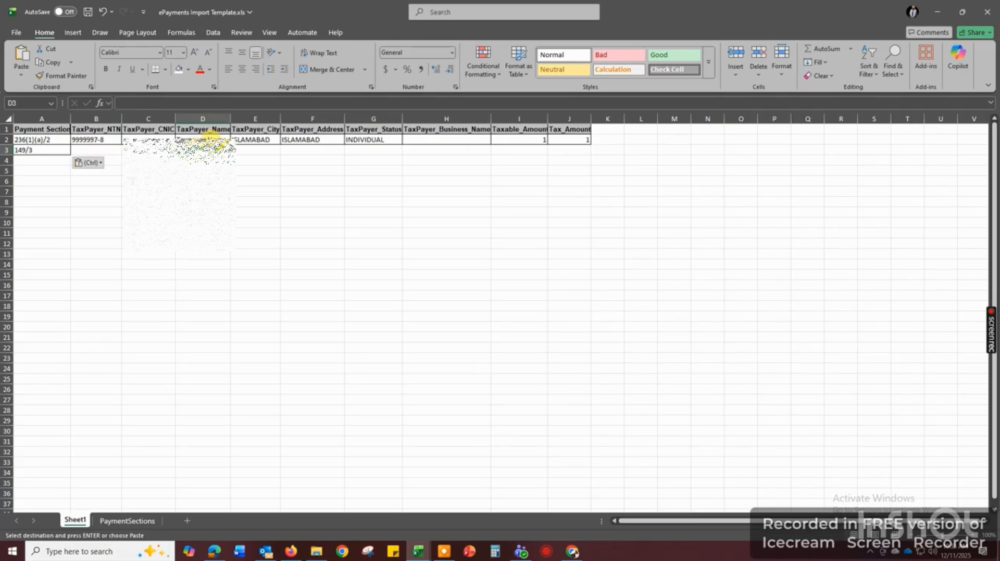
pyautogui.click(246, 151)
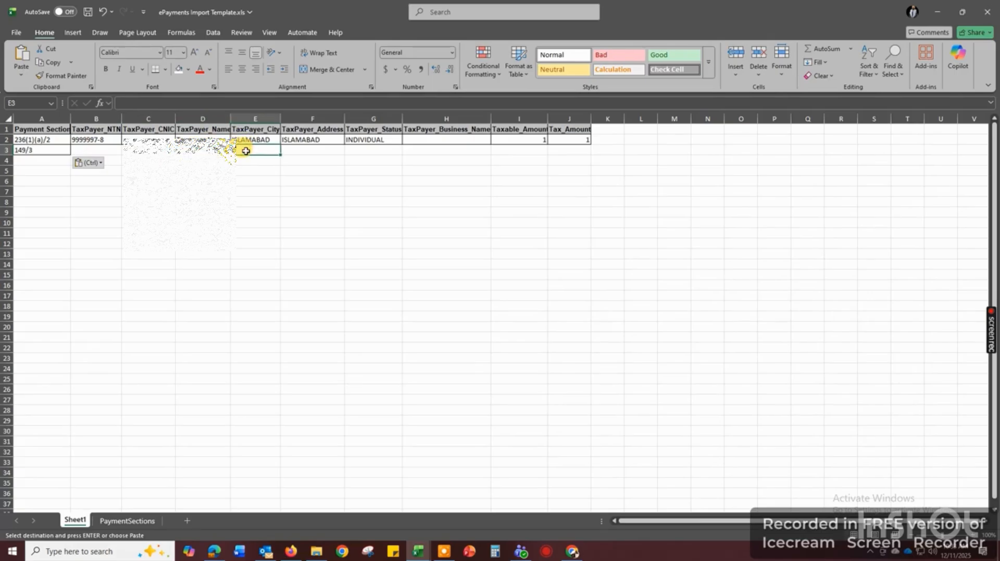
pyautogui.click(293, 149)
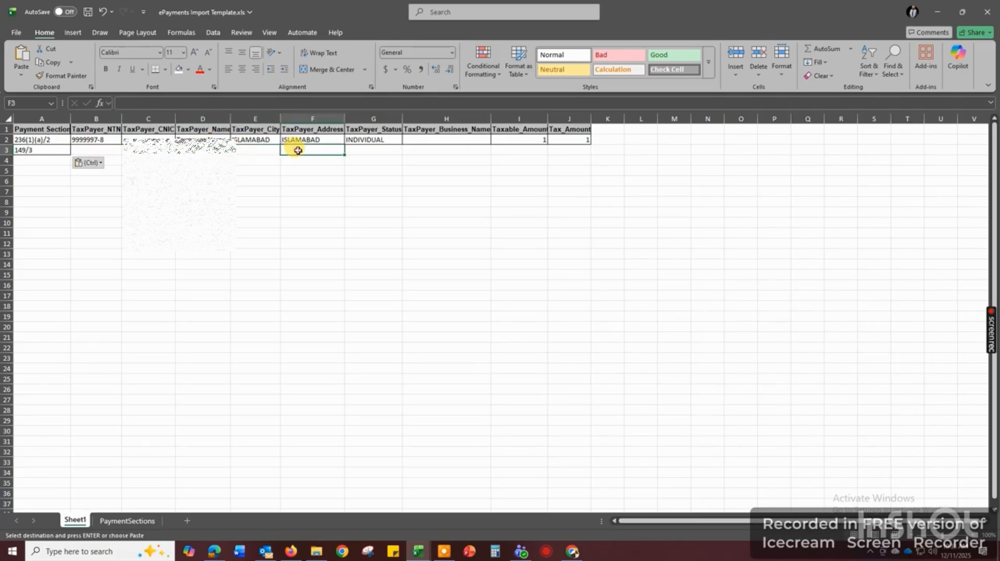
pyautogui.click(365, 149)
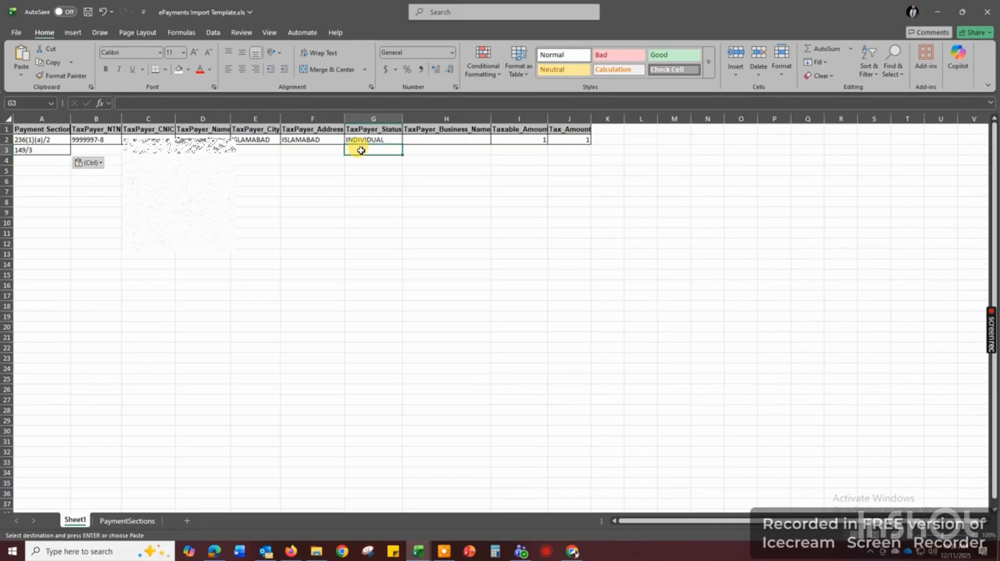
pyautogui.click(419, 150)
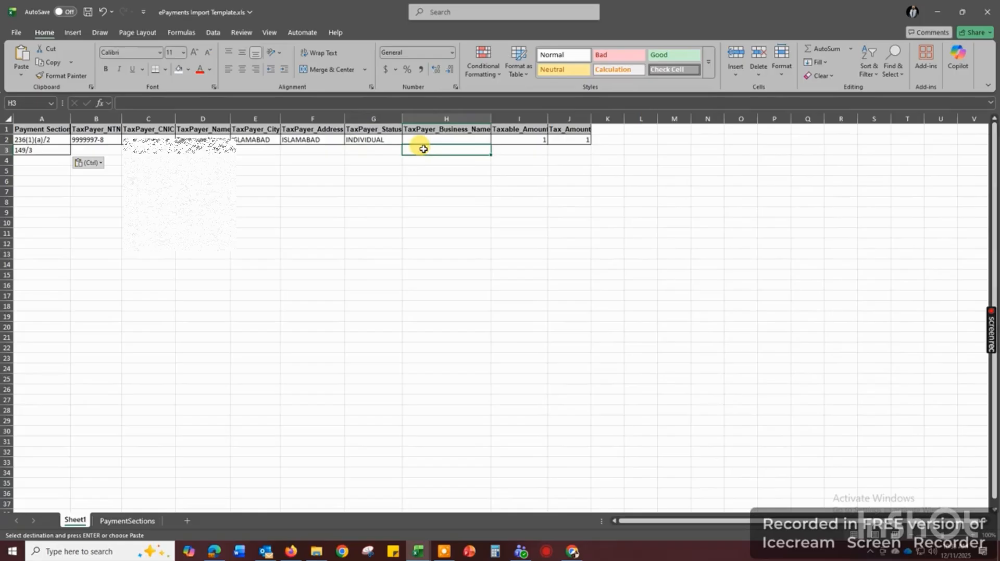
# Step: Enter a taxable amount of 75000 and a tax amount of 250 in row 3
pyautogui.click(519, 150)
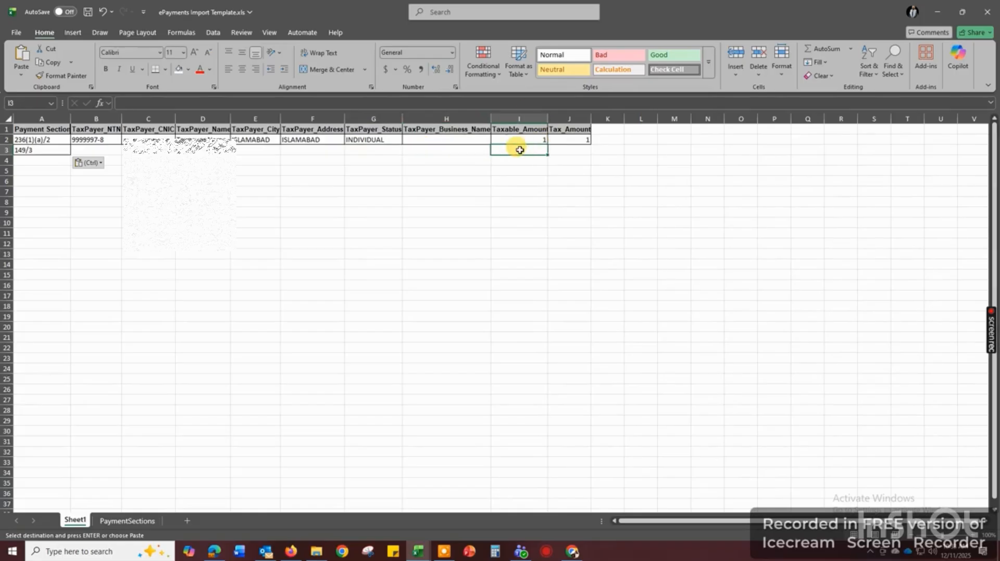
pyautogui.write('75000')
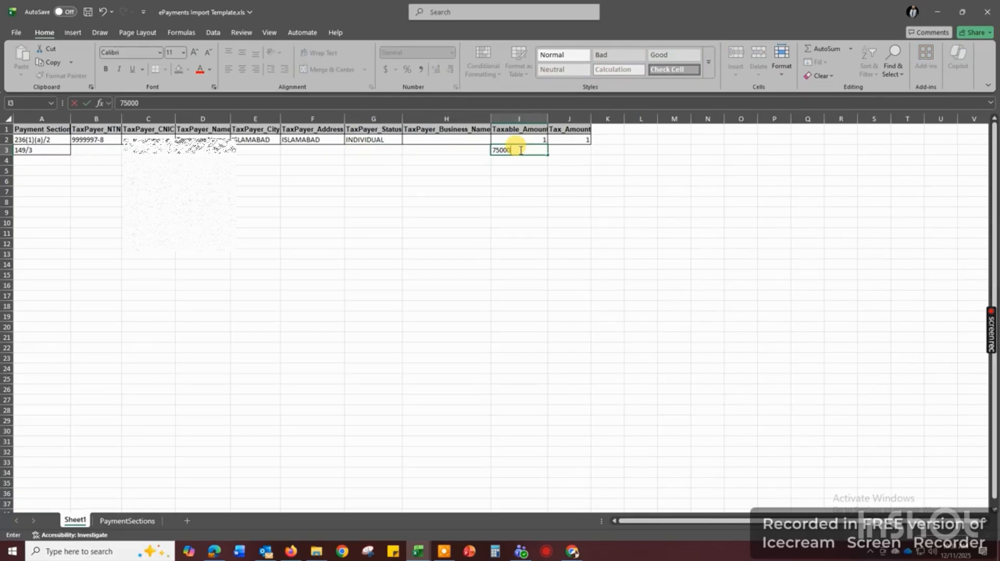
pyautogui.click(568, 149)
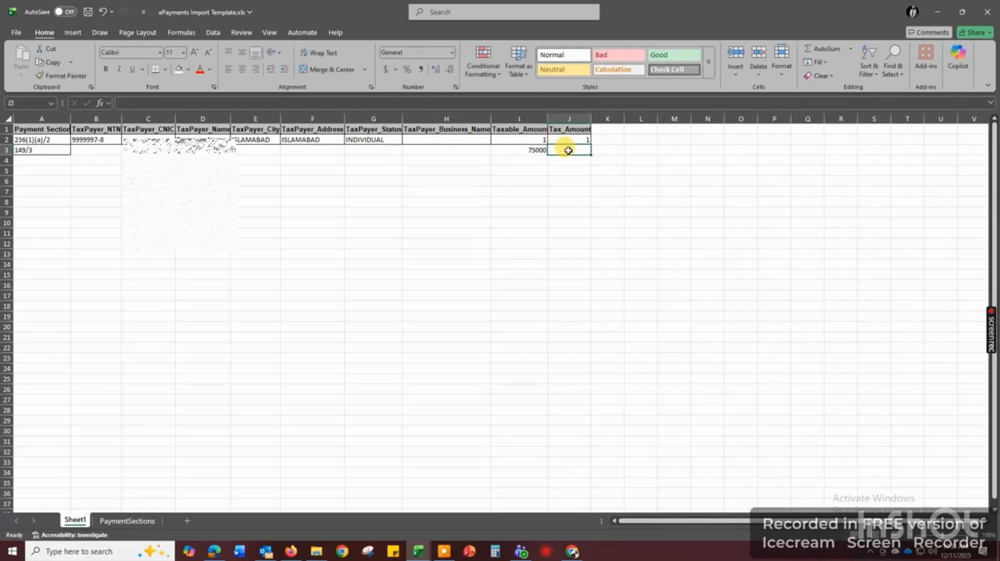
pyautogui.write('2')
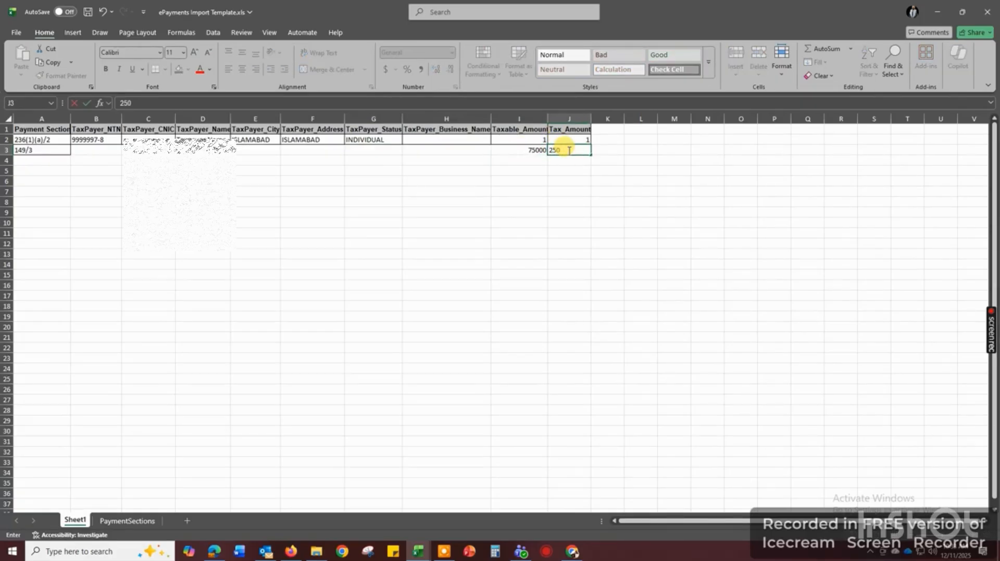
pyautogui.write('50')
pyautogui.click(565, 190)
pyautogui.click(534, 152)
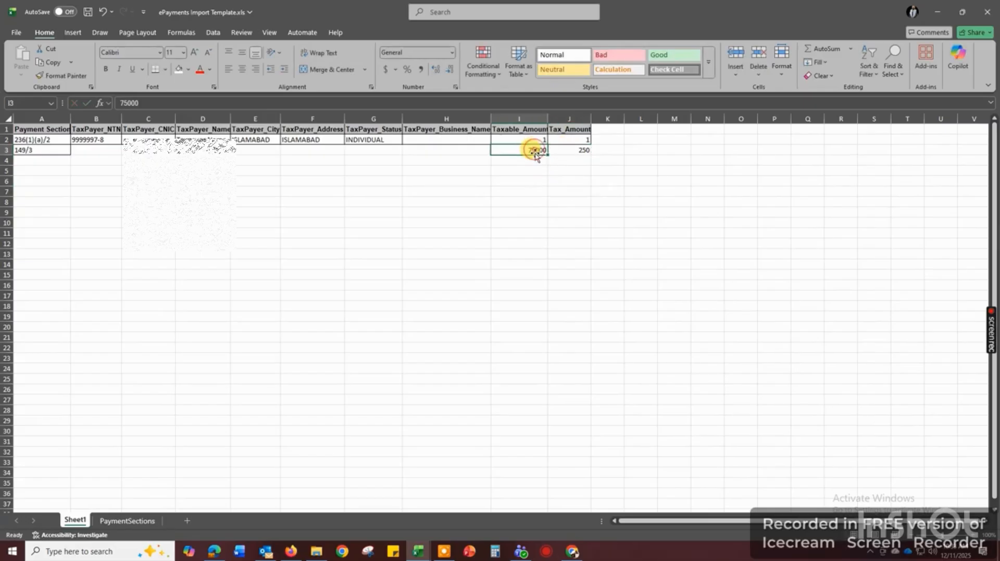
pyautogui.click(581, 152)
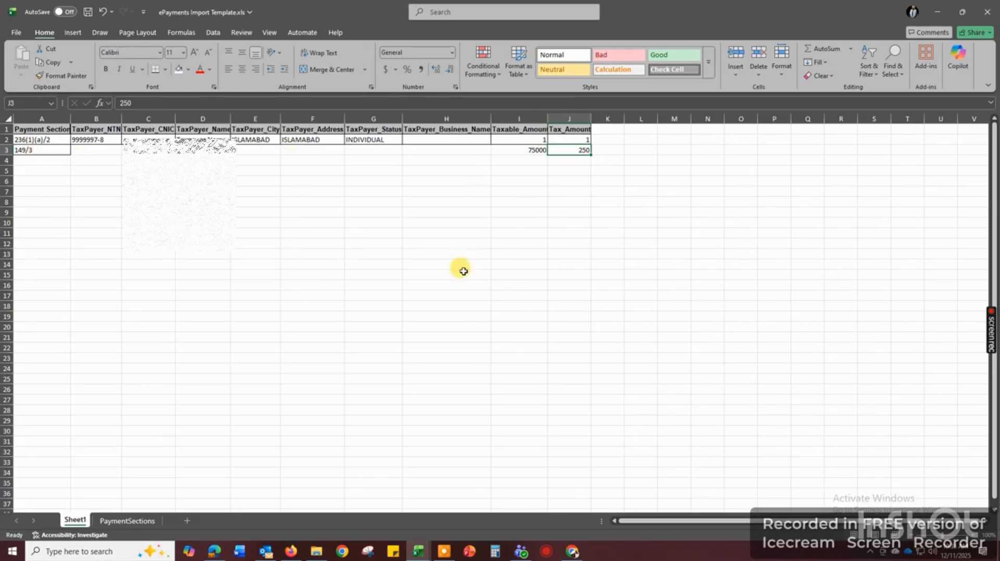
# Step: Switch to the workbook ePayments Impor Template.xlsx and copy its entire Sheet1
pyautogui.click(419, 551)
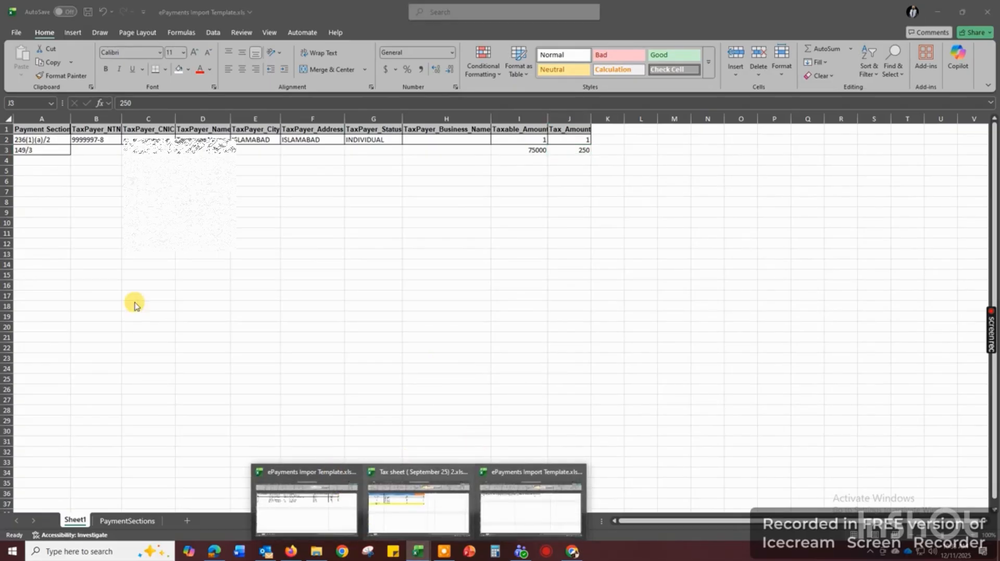
pyautogui.click(313, 508)
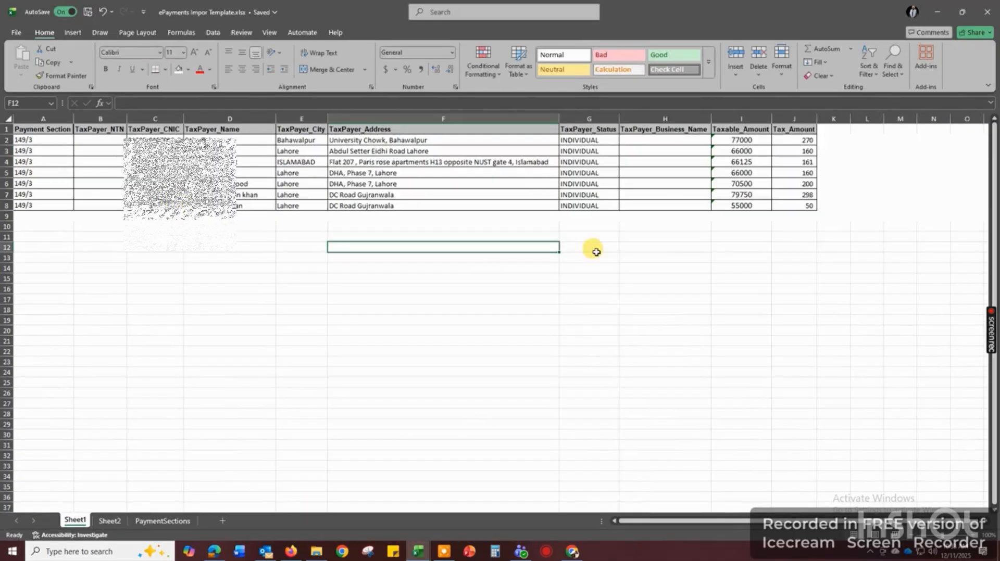
pyautogui.click(419, 380)
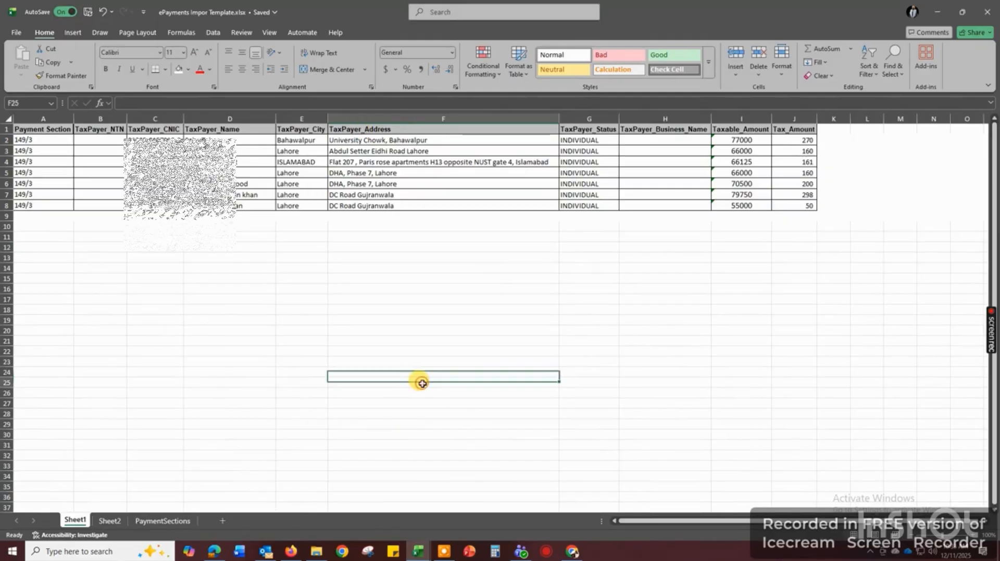
pyautogui.hotkey('ctrl', 'a')
pyautogui.hotkey('ctrl', 'c')
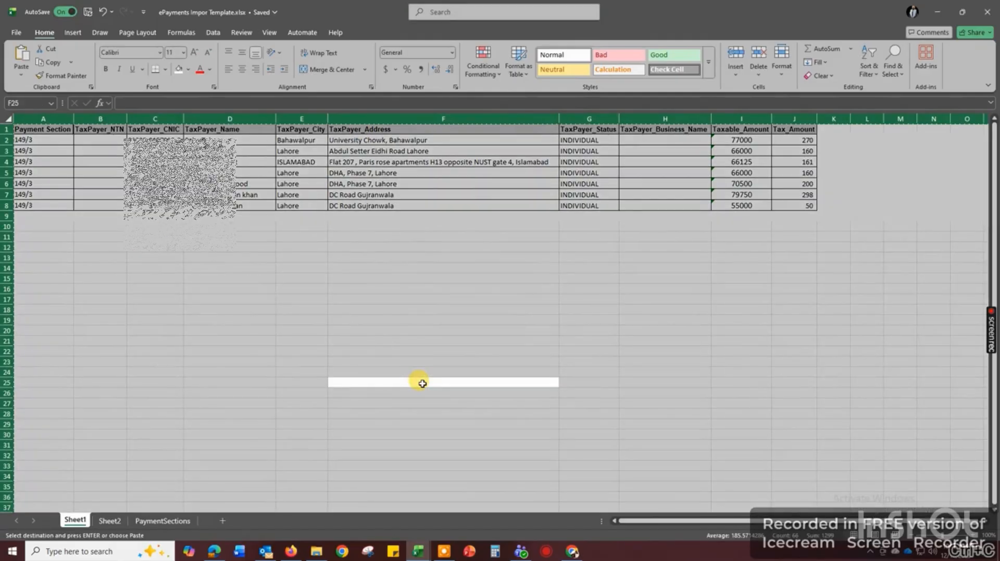
# Step: Paste the copied sheet over Sheet1 of ePayments Import Template.xls and save the workbook
pyautogui.click(427, 553)
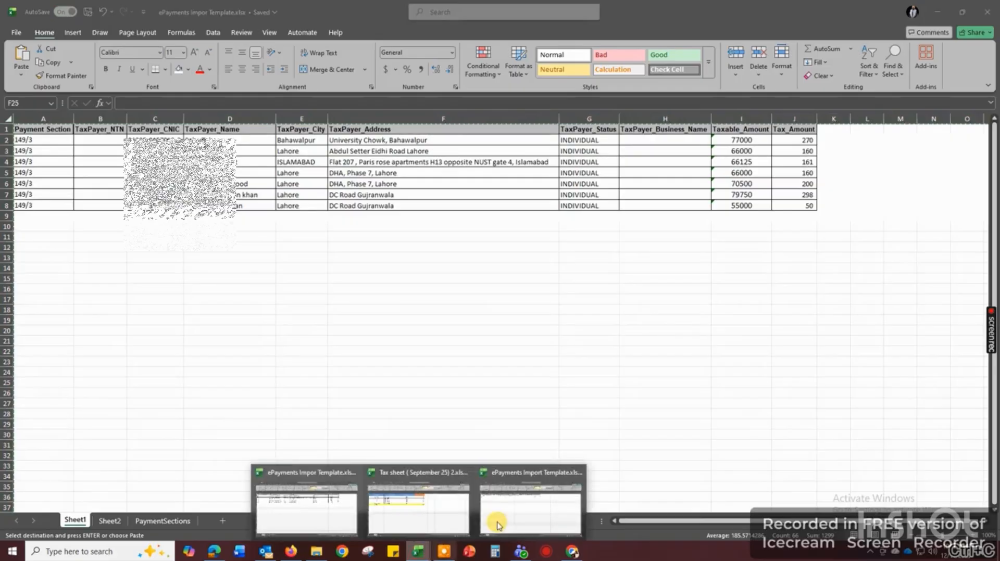
pyautogui.click(509, 518)
pyautogui.click(280, 344)
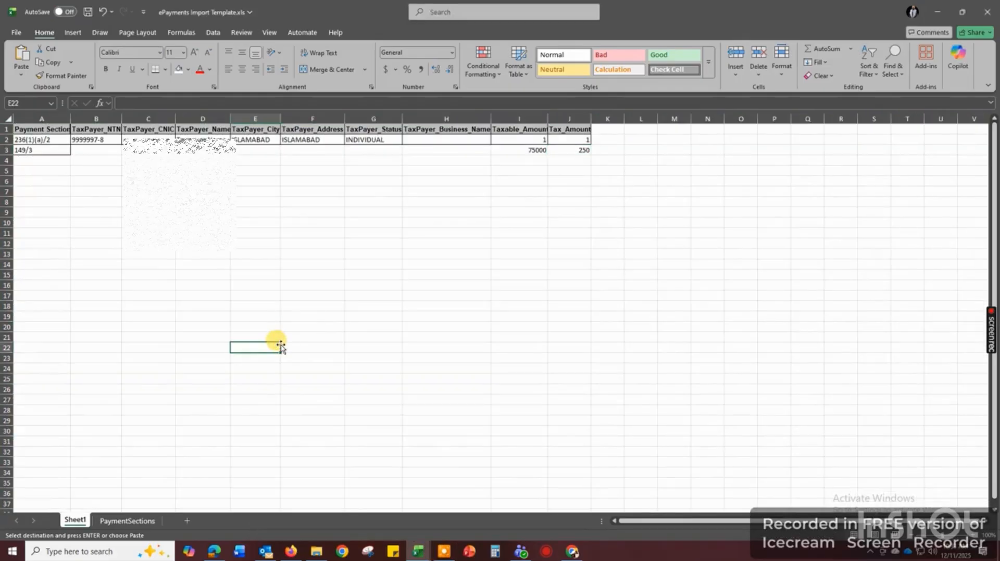
pyautogui.hotkey('ctrl', 'v')
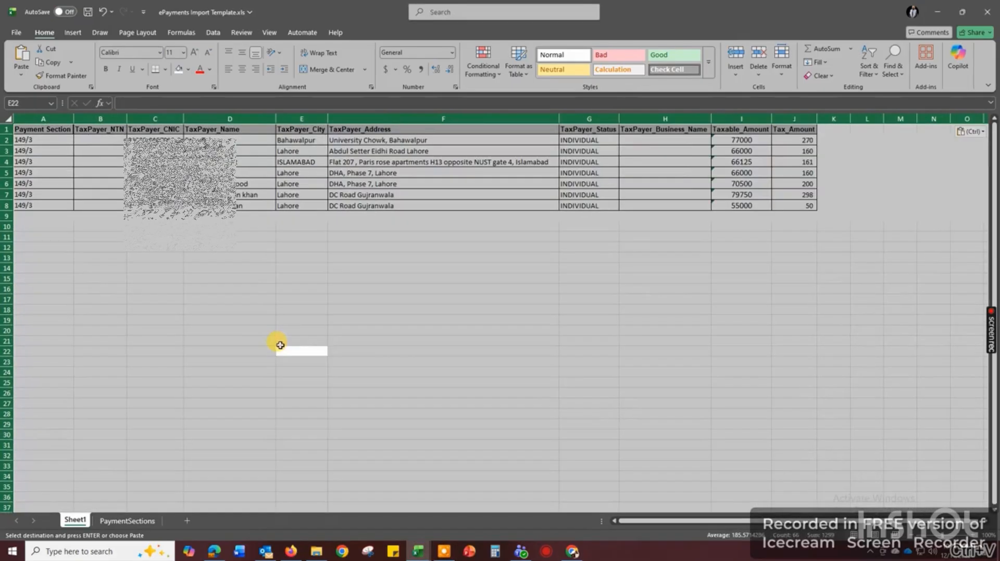
pyautogui.click(280, 344)
pyautogui.hotkey('ctrl', 's')
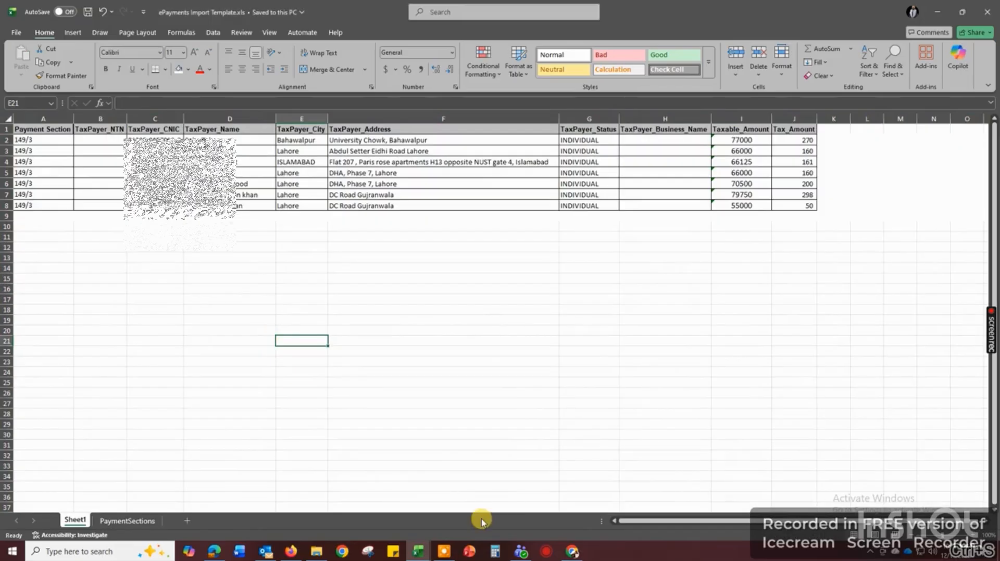
# Step: Switch to the IRIS page in the browser and try to attach ePayments Import Template.xls as the payment file
pyautogui.click(572, 551)
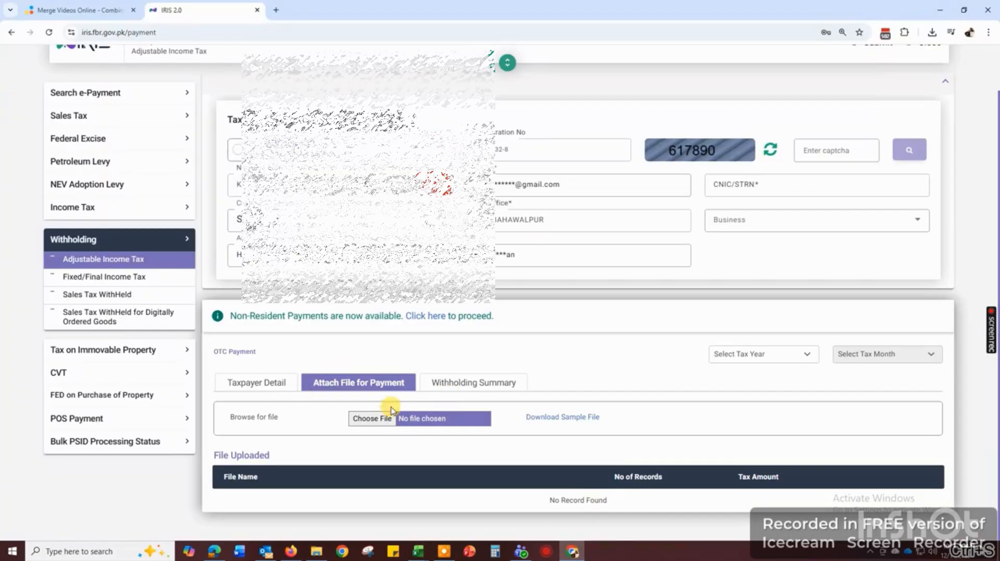
pyautogui.click(258, 387)
pyautogui.click(340, 388)
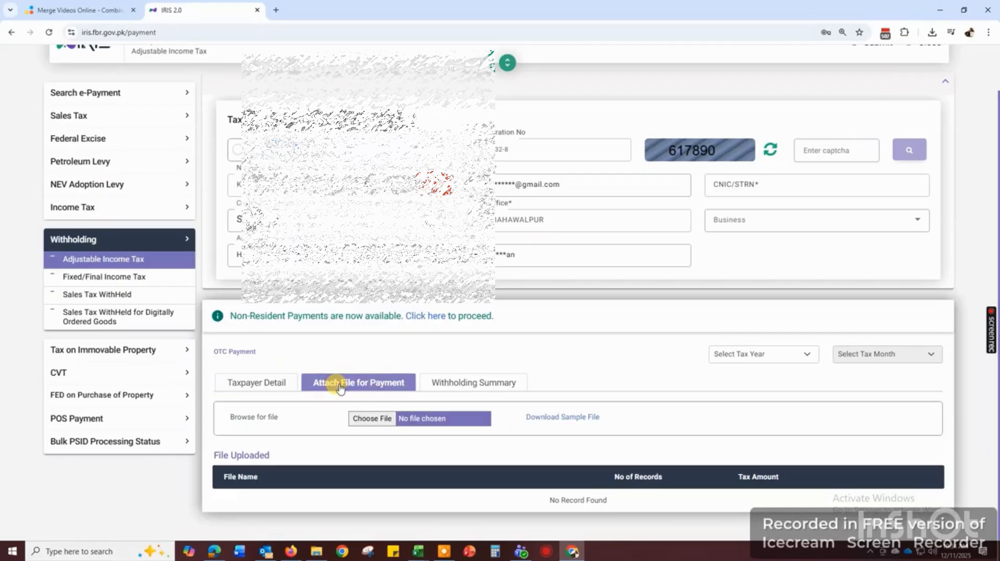
pyautogui.click(369, 421)
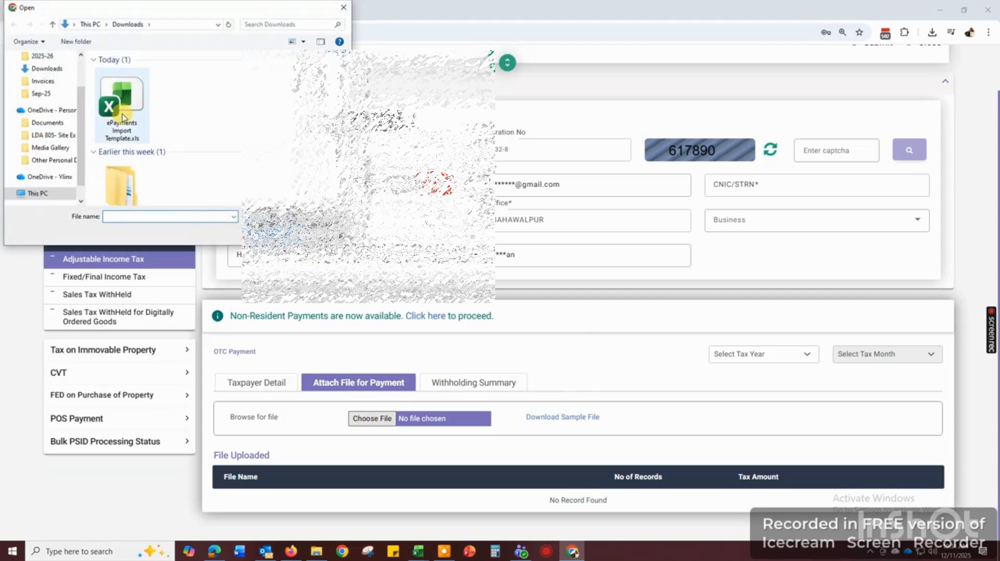
pyautogui.click(123, 118)
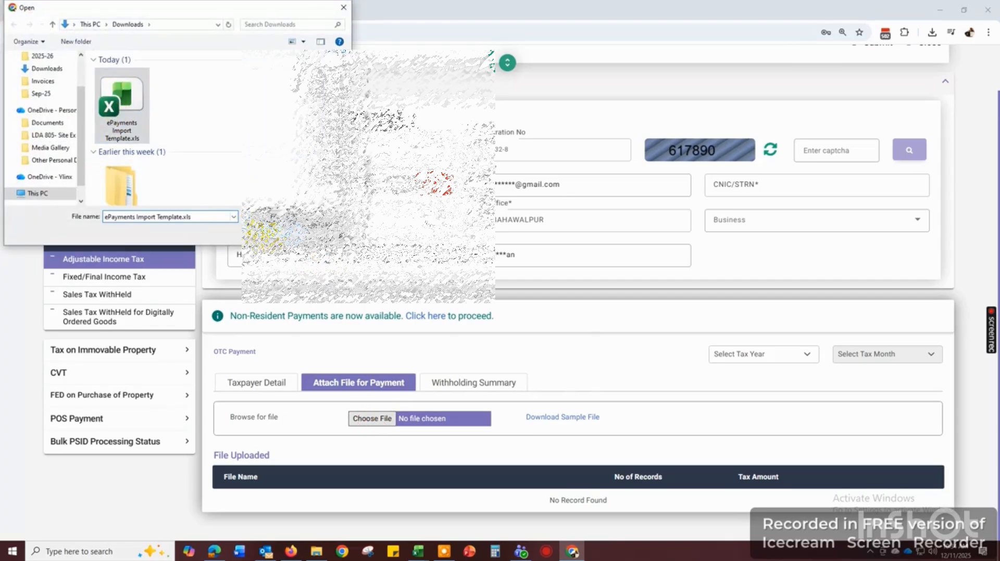
pyautogui.press('Return')
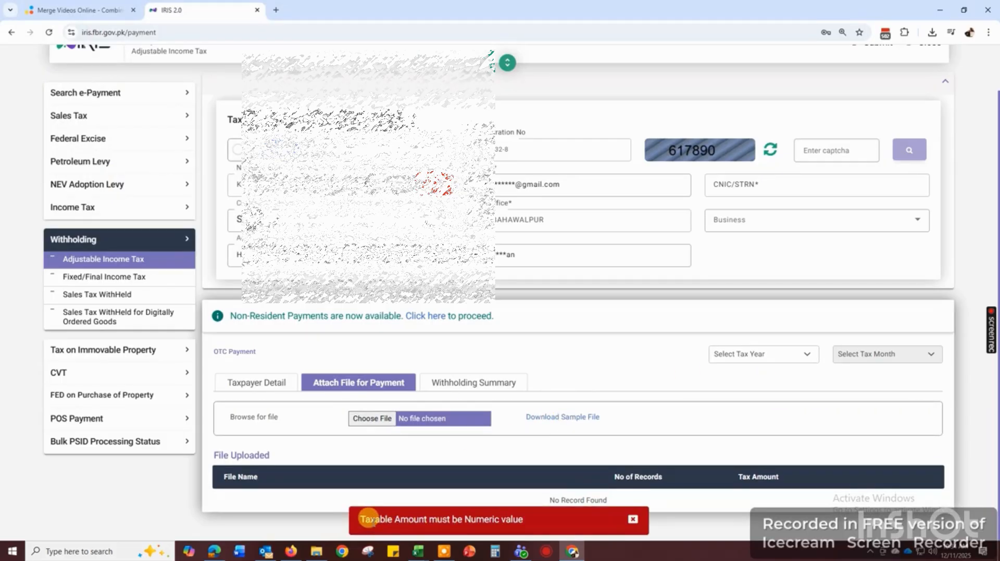
pyautogui.moveTo(368, 518); pyautogui.dragTo(505, 519)
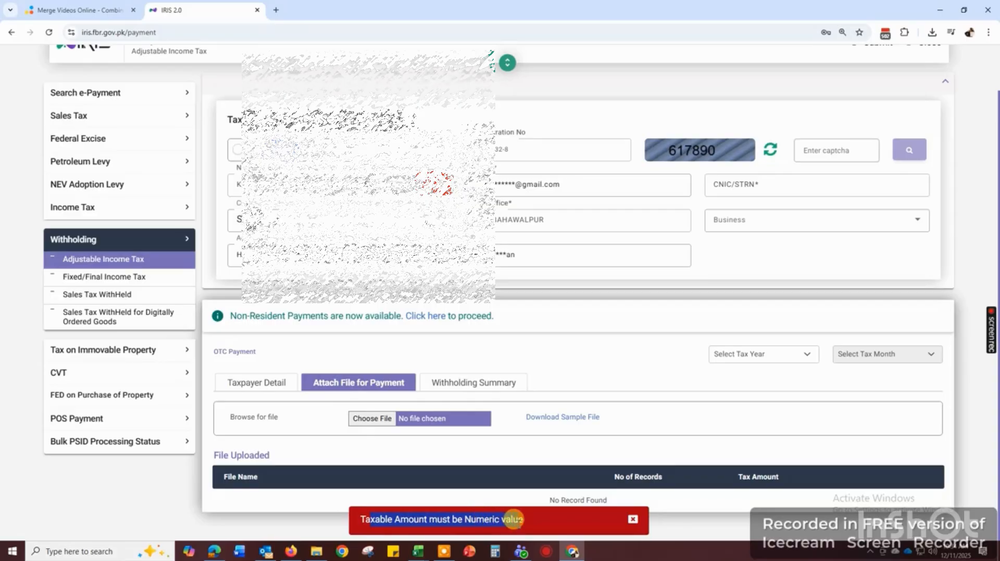
# Step: Return to ePayments Import Template.xls and retype the taxable amounts 77000, 66000 and 66125 in cells I2 to I4
pyautogui.moveTo(418, 551)
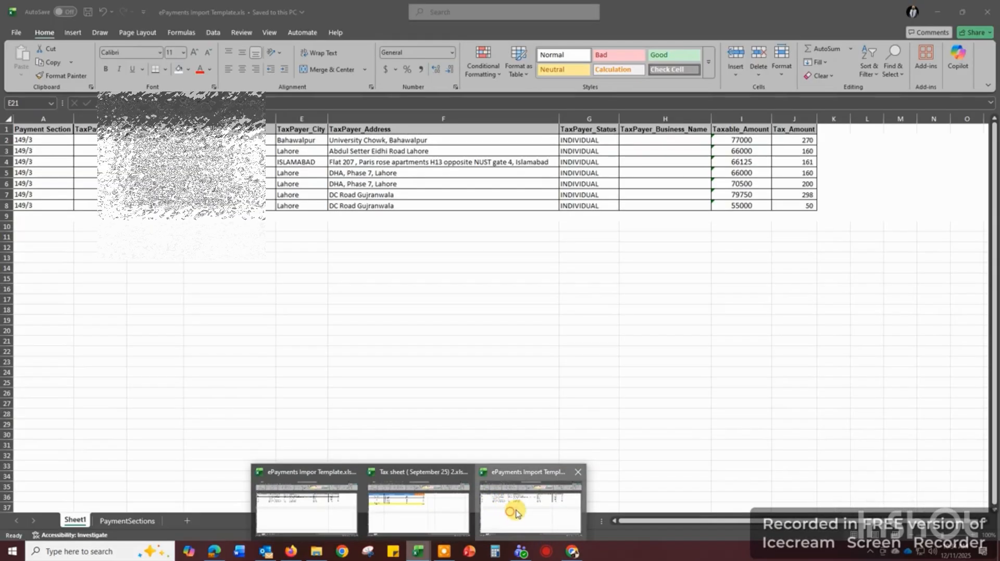
pyautogui.click(511, 516)
pyautogui.click(741, 141)
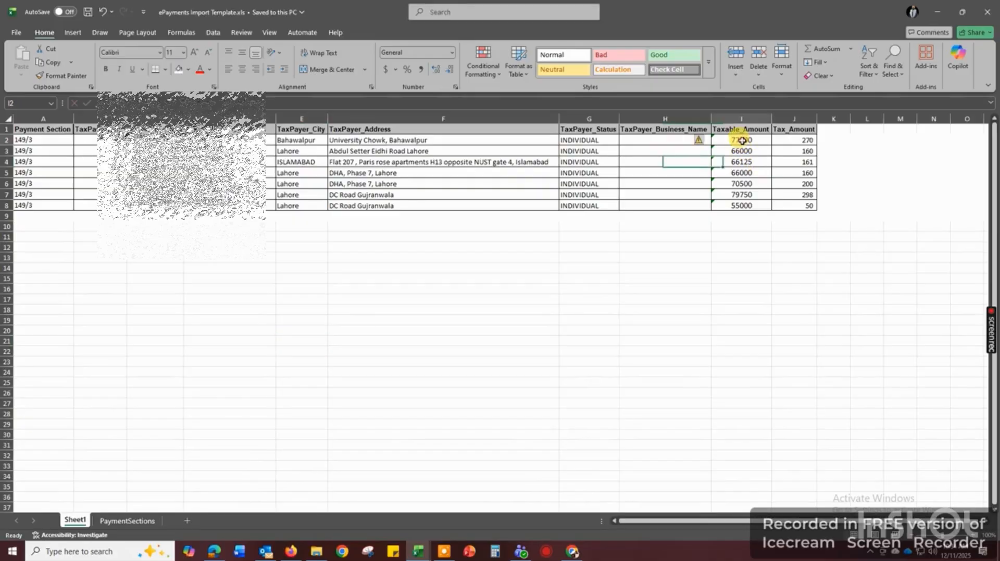
pyautogui.doubleClick(741, 141)
pyautogui.click(880, 178)
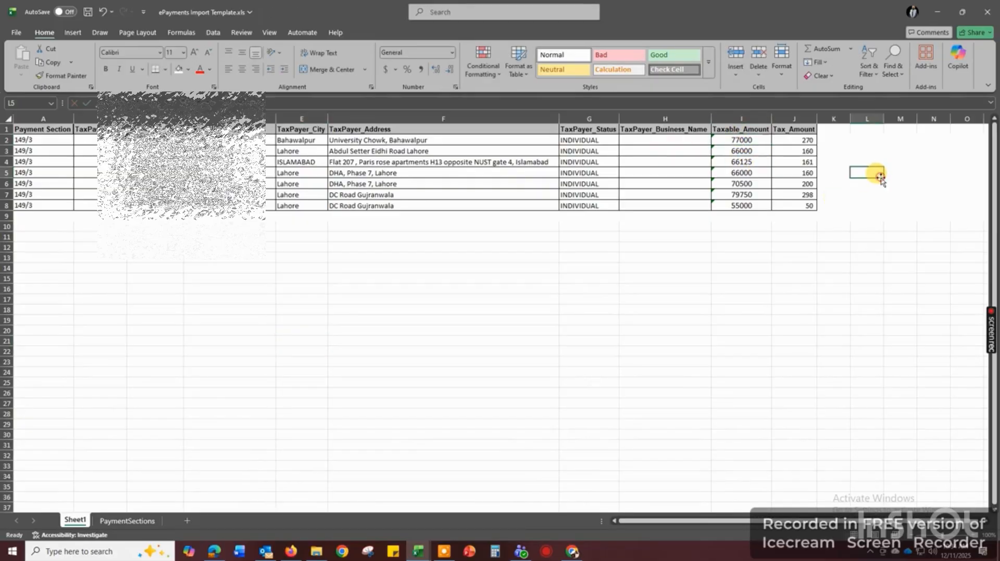
pyautogui.click(736, 141)
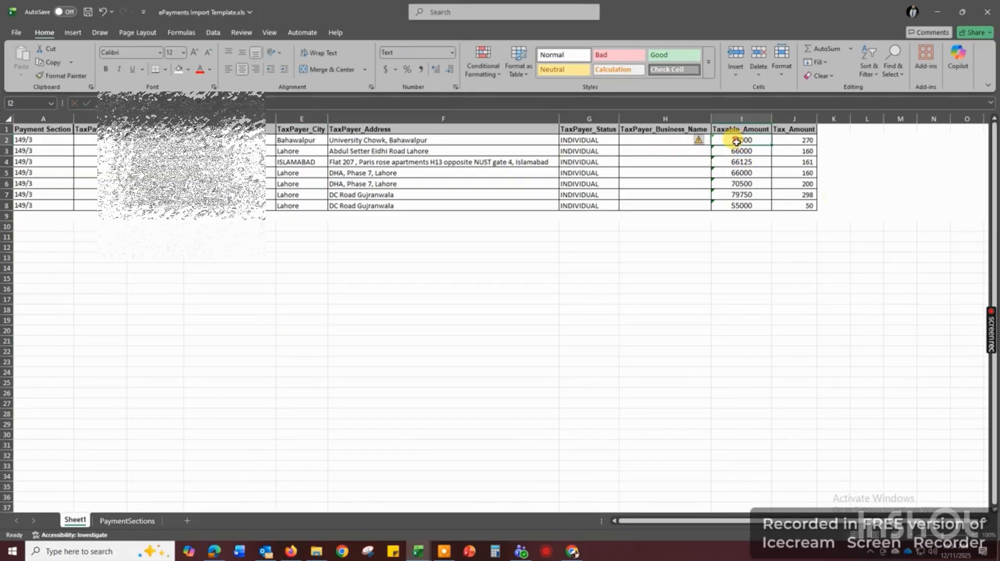
pyautogui.write('77000')
pyautogui.press('Return')
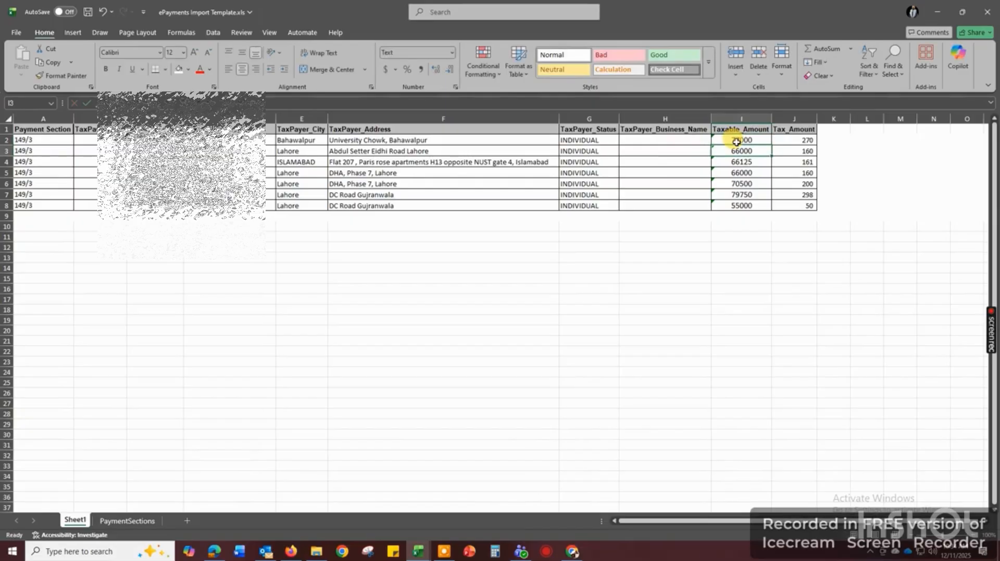
pyautogui.write('660000')
pyautogui.press('Return')
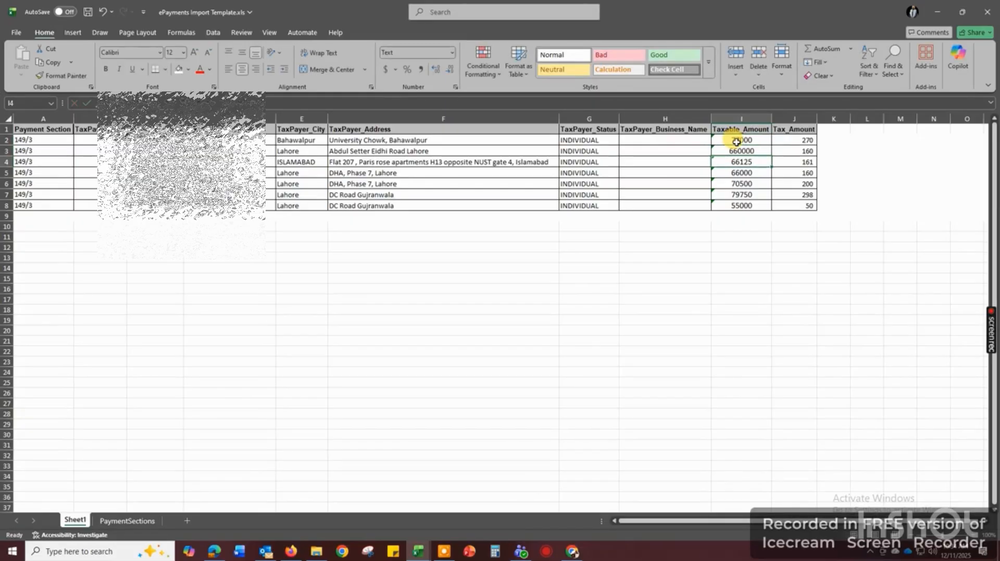
pyautogui.press('Up')
pyautogui.write('660')
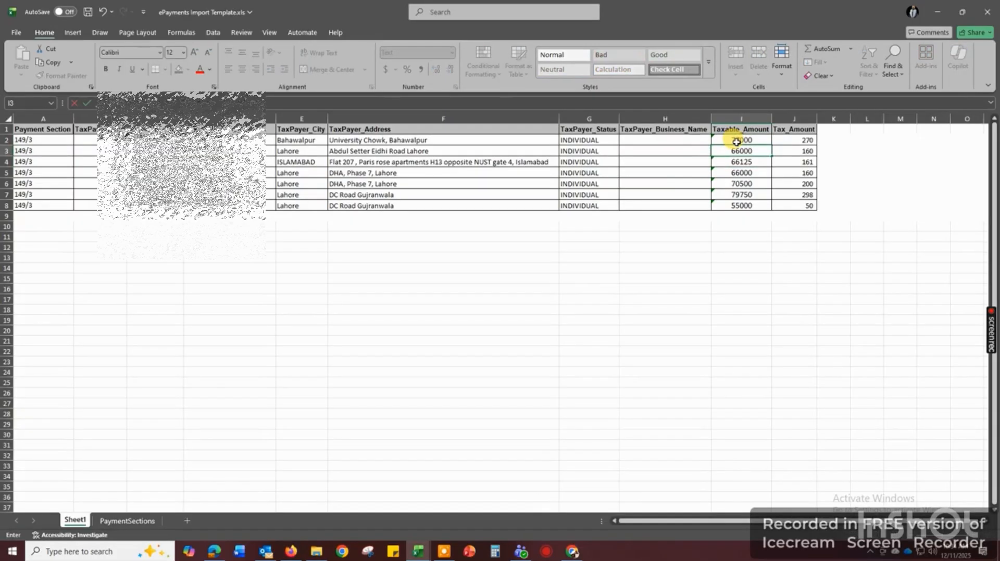
pyautogui.press('Return')
pyautogui.write('661')
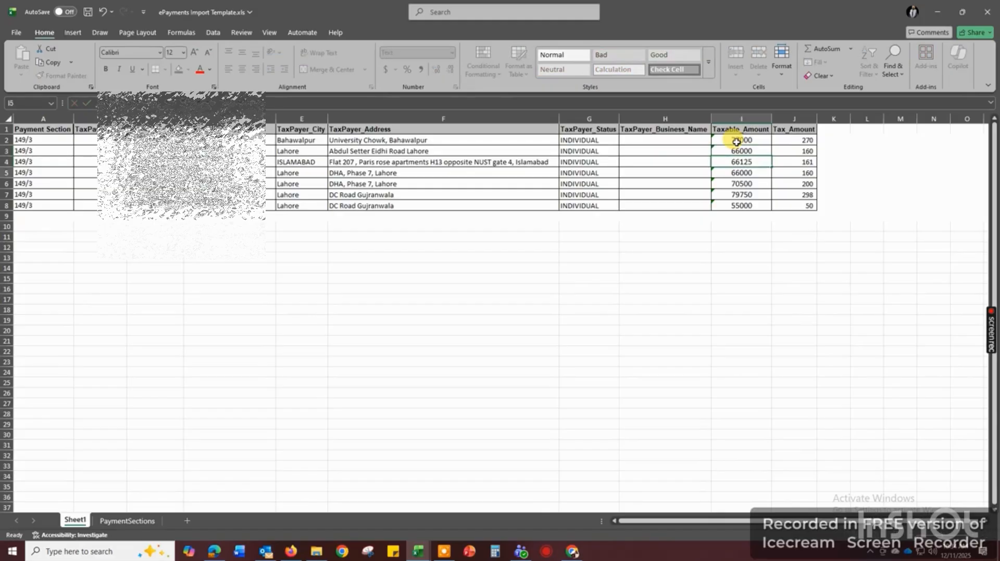
# Step: Retype the taxable amounts 66000, 70500, 79750 and 55000 in cells I5 to I8
pyautogui.write('66000')
pyautogui.press('Return')
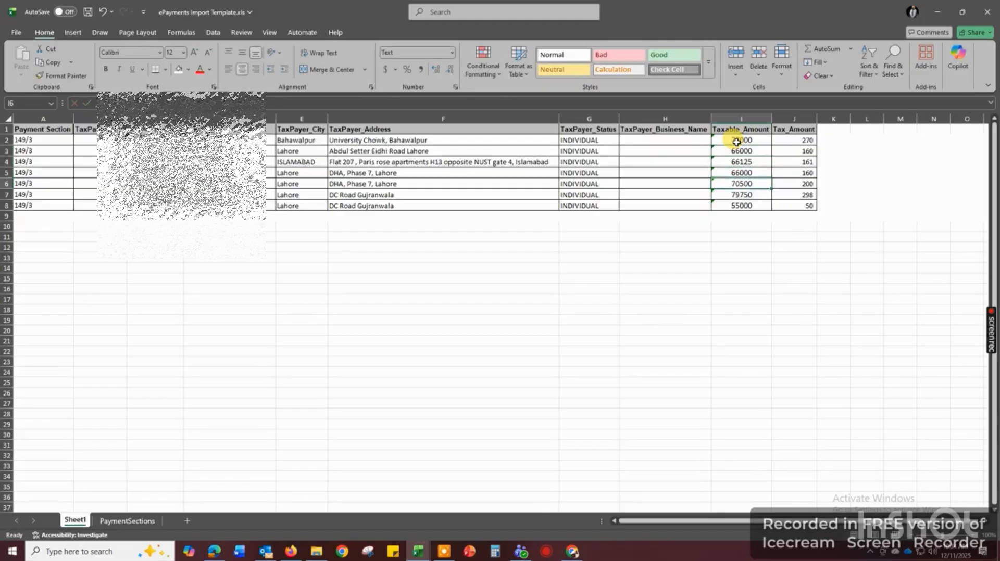
pyautogui.write('705')
pyautogui.press('Return')
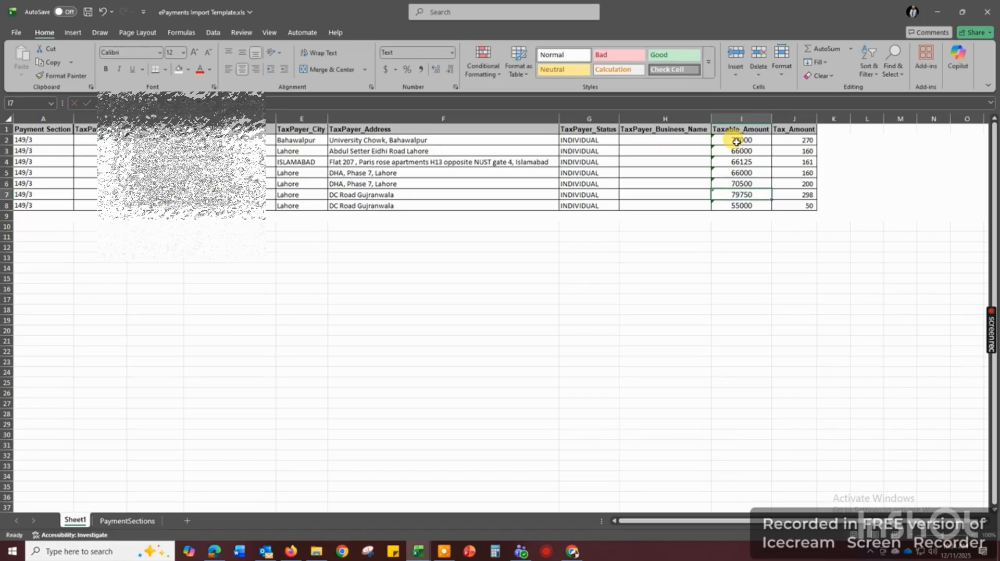
pyautogui.write('797')
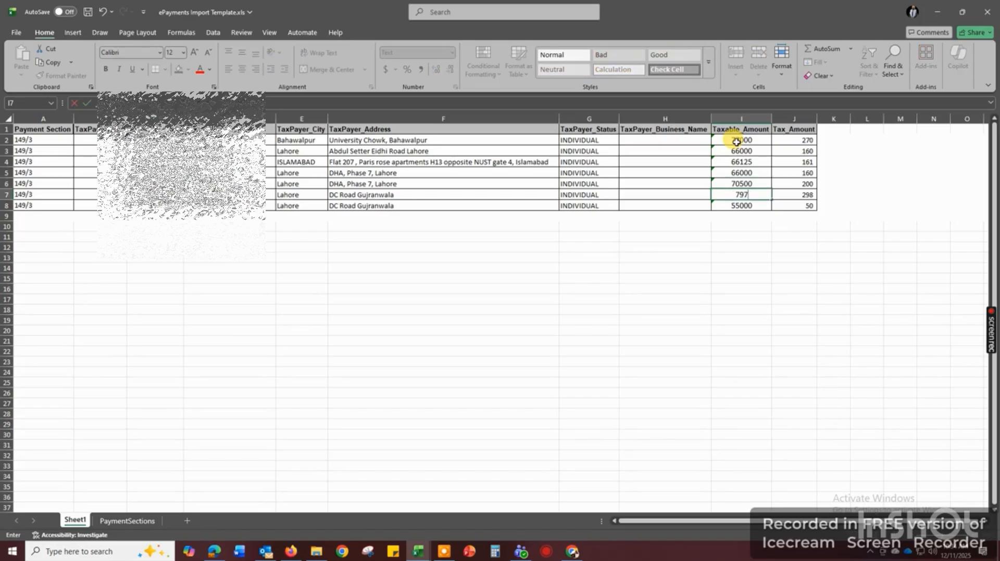
pyautogui.write('50')
pyautogui.press('Return')
pyautogui.write('550')
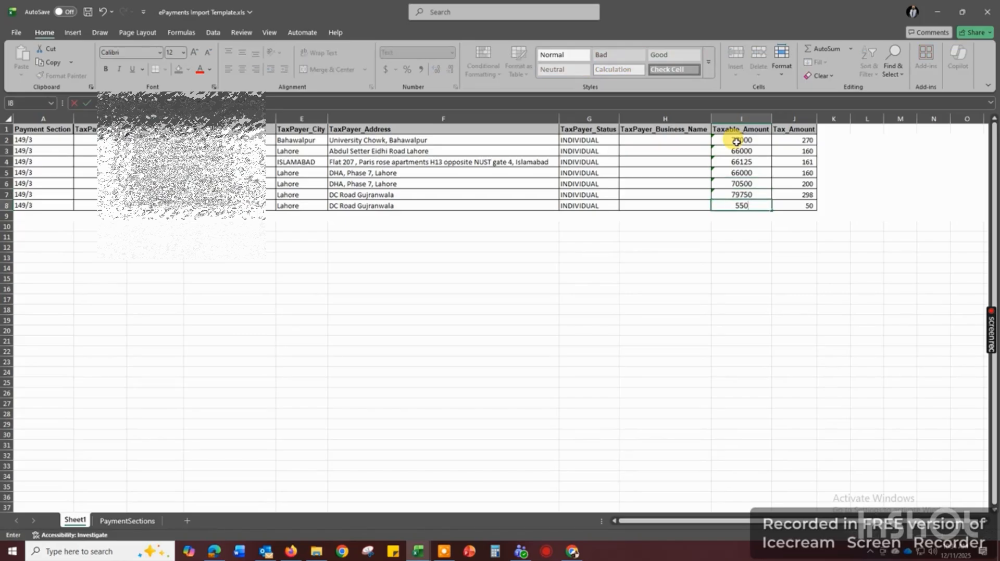
pyautogui.press('Return')
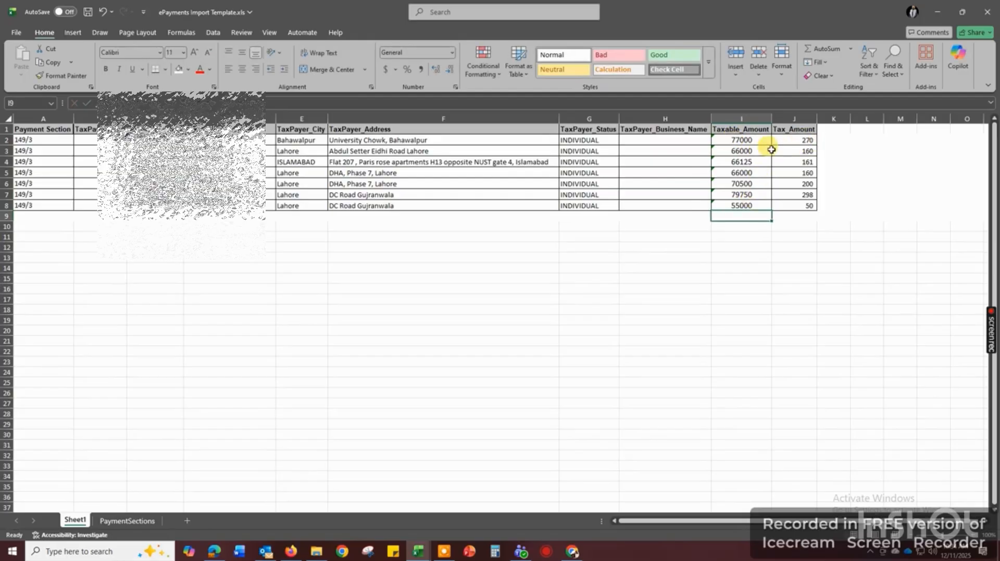
# Step: Retype the tax amounts 270, 160, 161 and 160 in cells J2 to J5
pyautogui.click(796, 142)
pyautogui.press('Down')
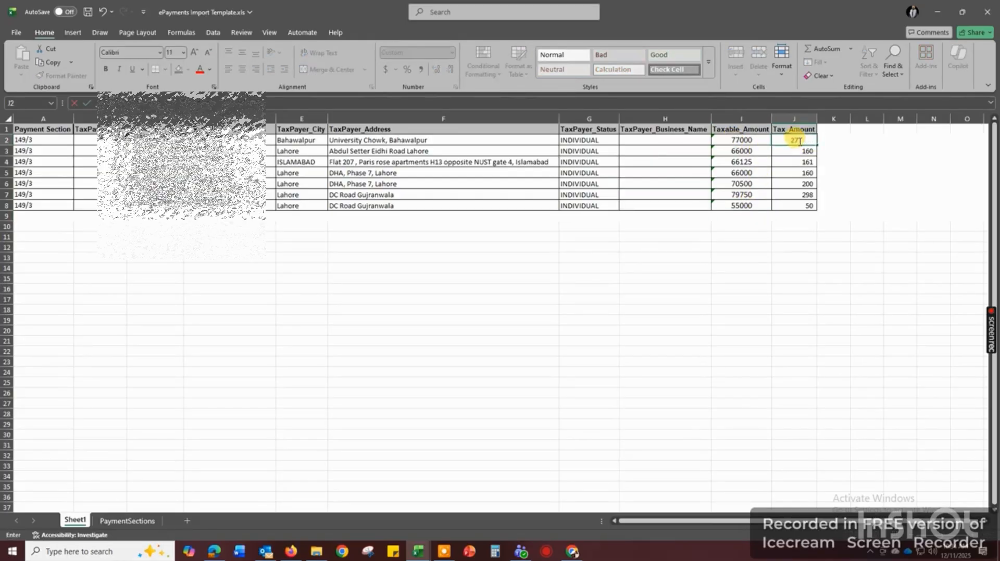
pyautogui.write('160')
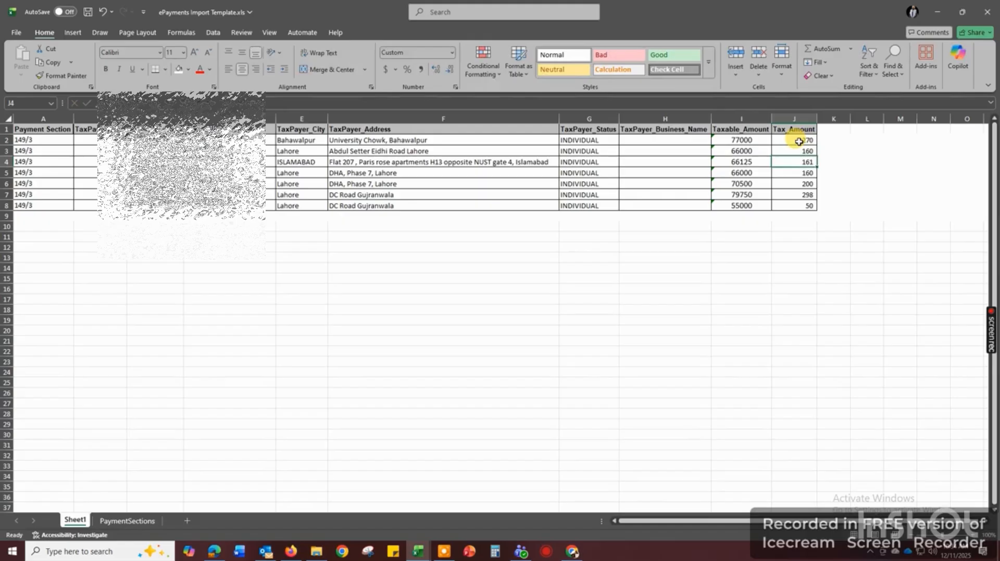
pyautogui.press('Return')
pyautogui.write('161')
pyautogui.press('Return')
pyautogui.write('1')
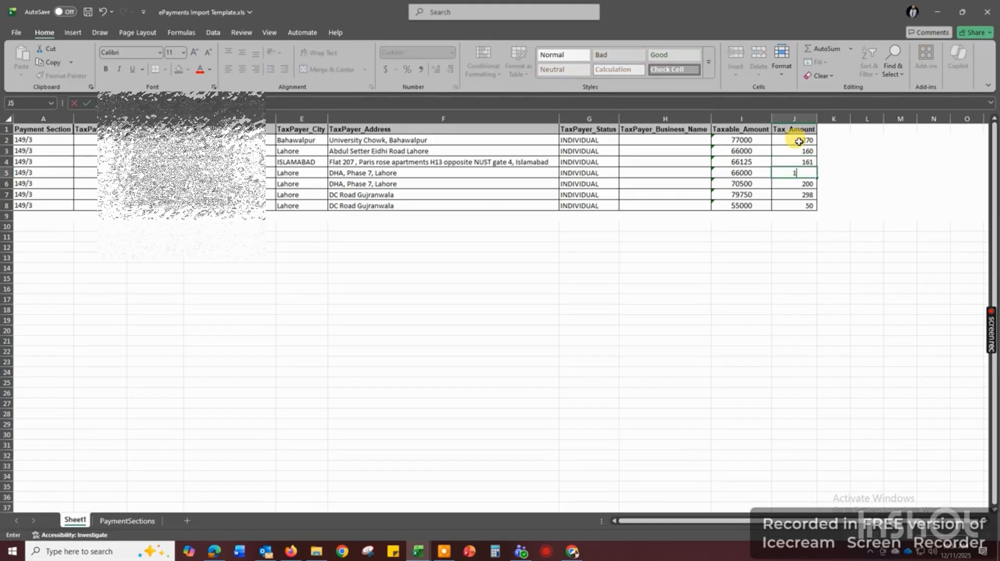
pyautogui.write('60')
pyautogui.press('Return')
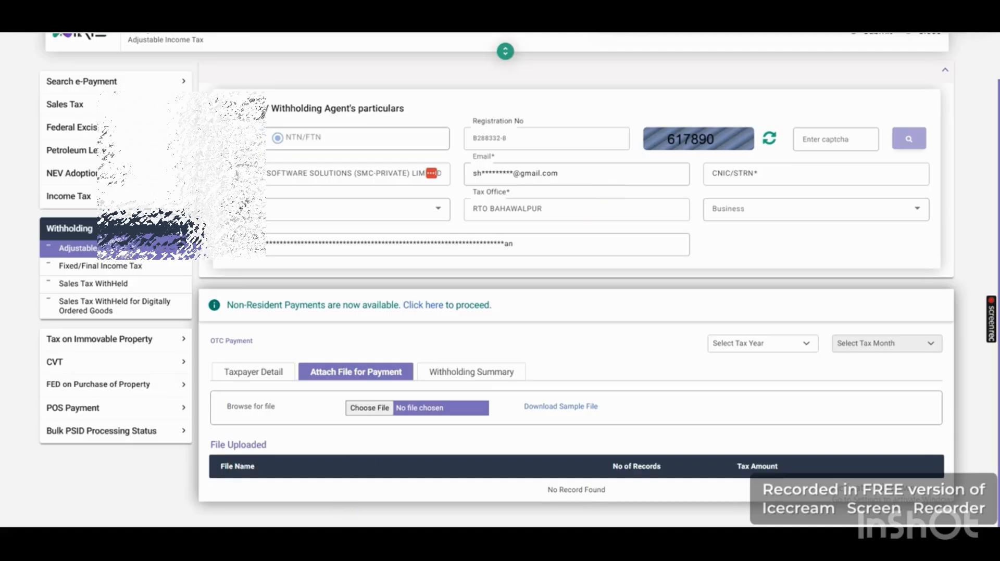
# Step: Save the import template workbook and close it to return to the IRIS payment page
pyautogui.click(513, 487)
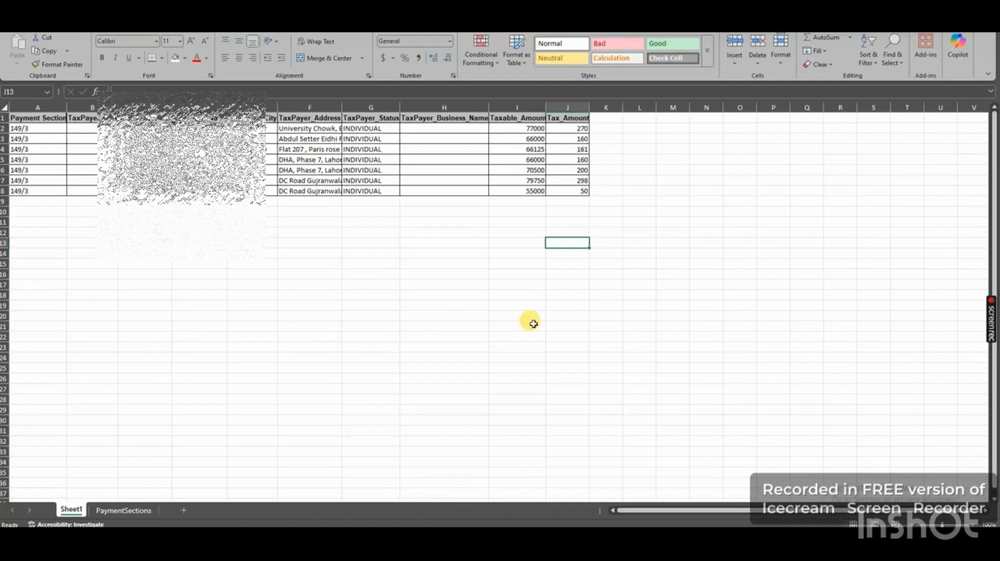
pyautogui.hotkey('ctrl', 's')
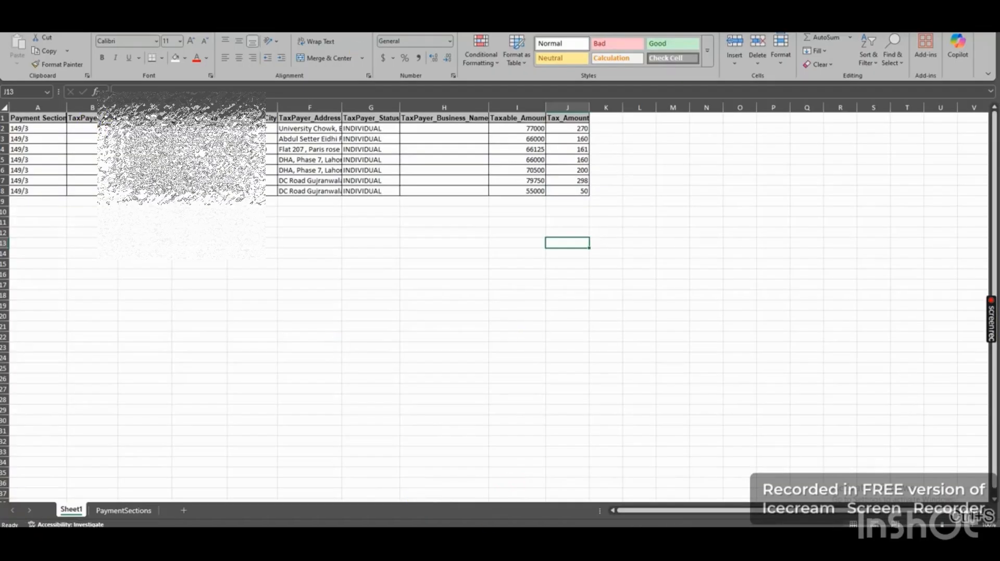
pyautogui.click(984, 7)
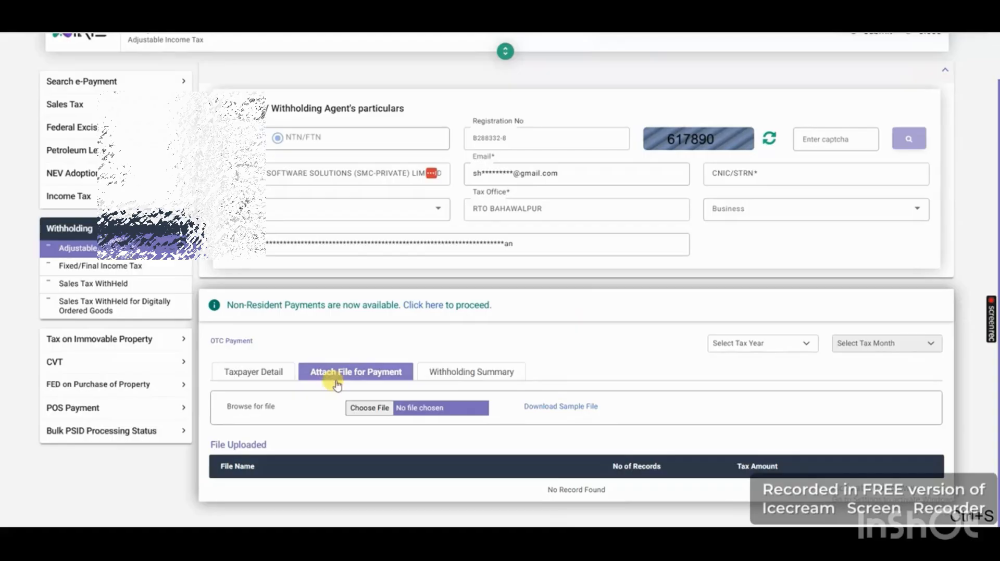
# Step: Attach ePayments Import Template.xls as the payment file and check the tax amount of the uploaded record
pyautogui.click(366, 409)
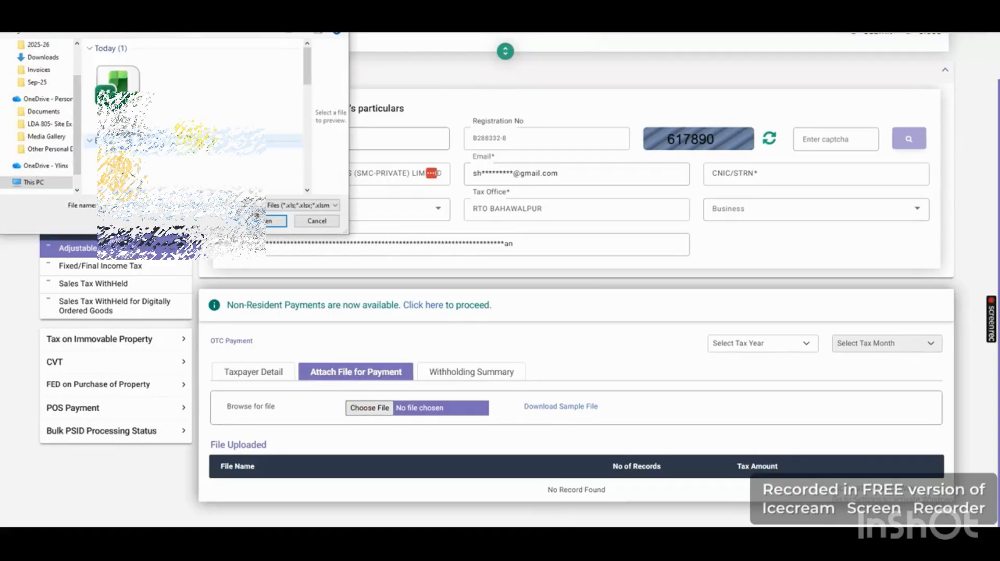
pyautogui.click(276, 221)
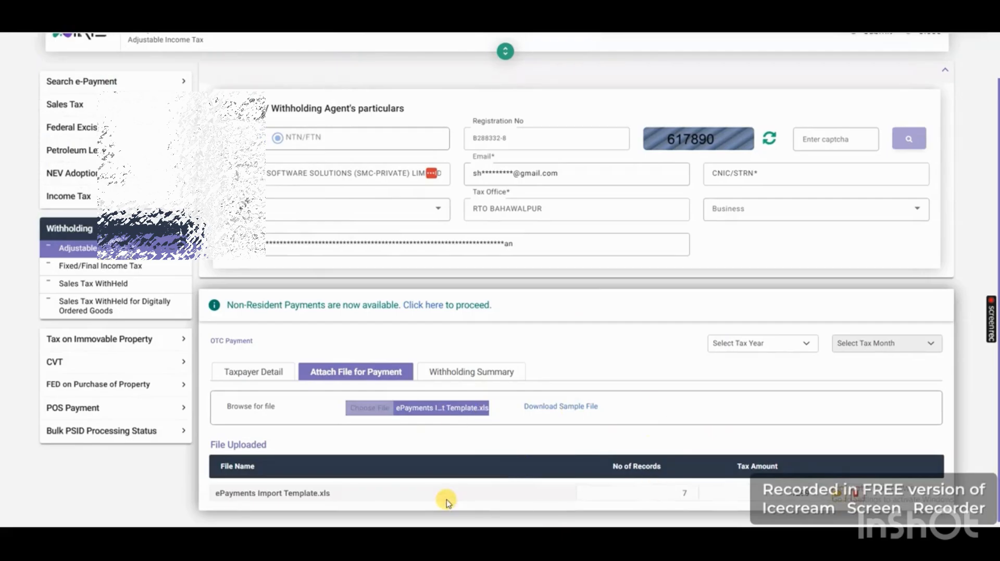
pyautogui.doubleClick(684, 493)
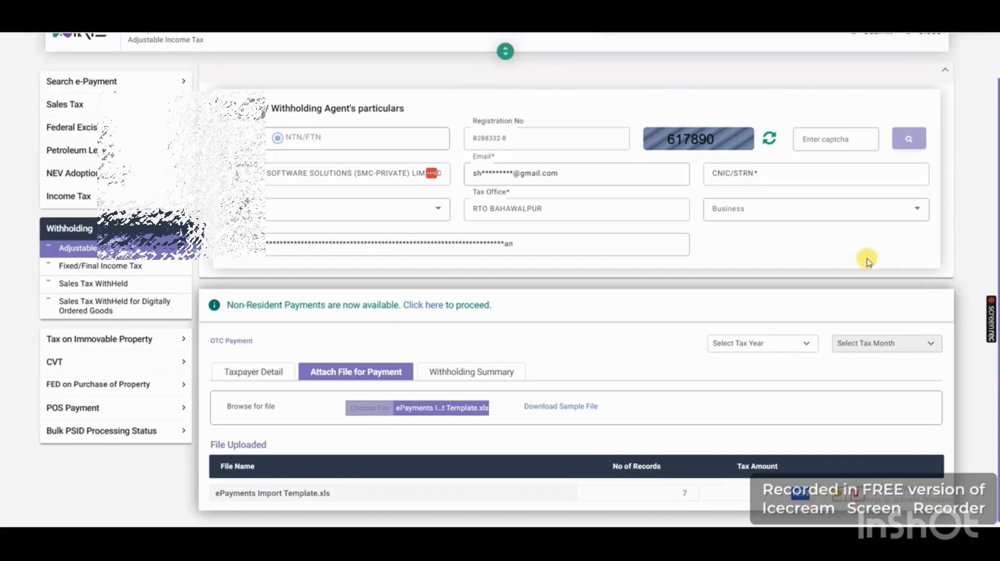
# Step: Set the payment's tax year to 2026 and its tax month to Sep
pyautogui.scroll(1, 865, 259)
pyautogui.click(752, 397)
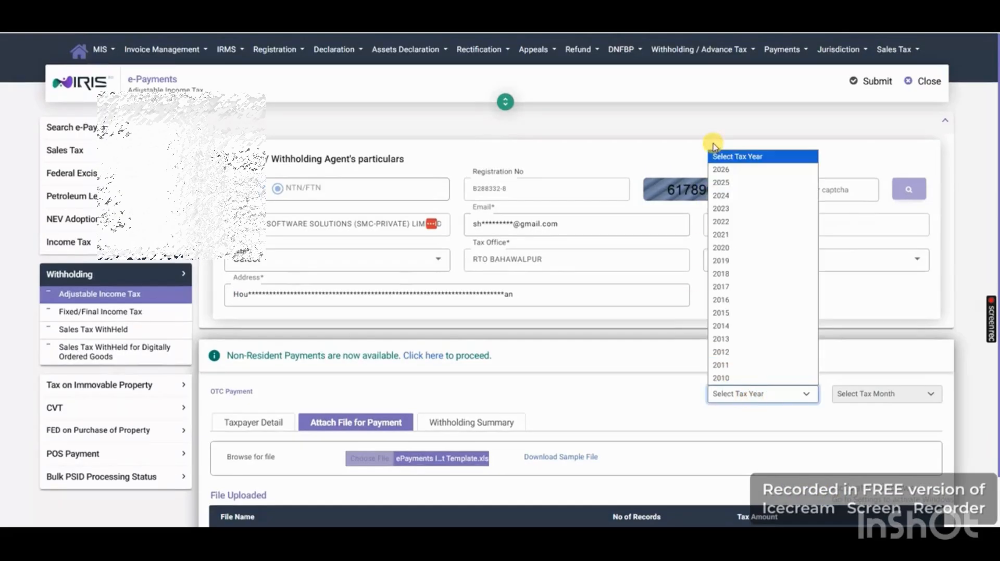
pyautogui.click(724, 170)
pyautogui.click(861, 398)
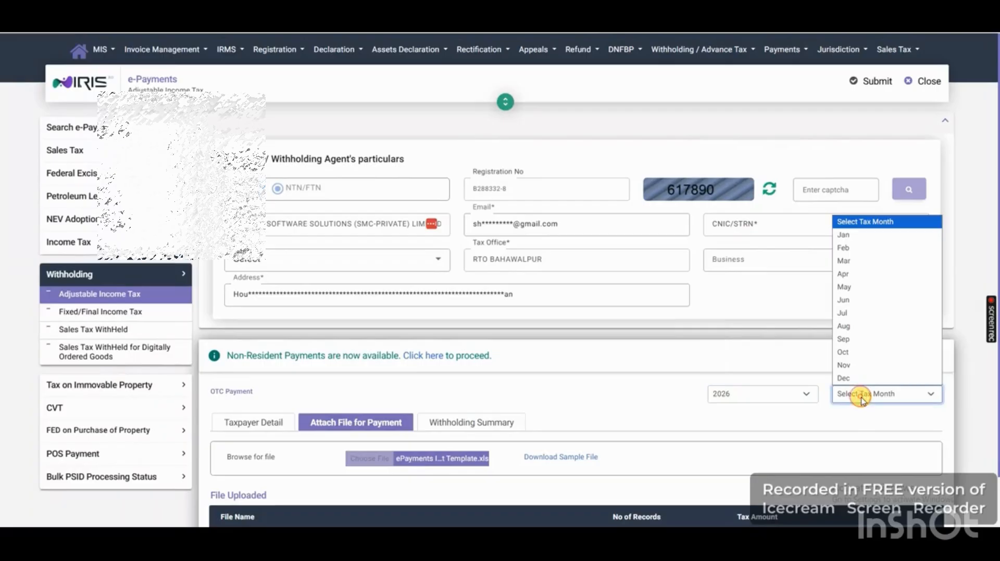
pyautogui.click(843, 339)
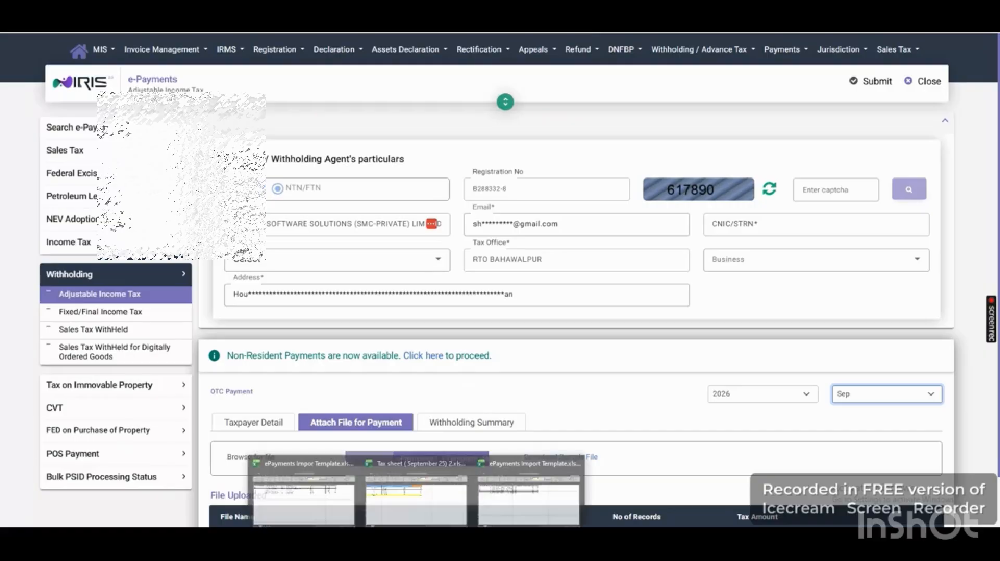
# Step: Check the income tax total in the September tax sheet, return to the e-payment, submit it and confirm generating the PSID
pyautogui.click(394, 514)
pyautogui.hotkey('alt', 'Tab')
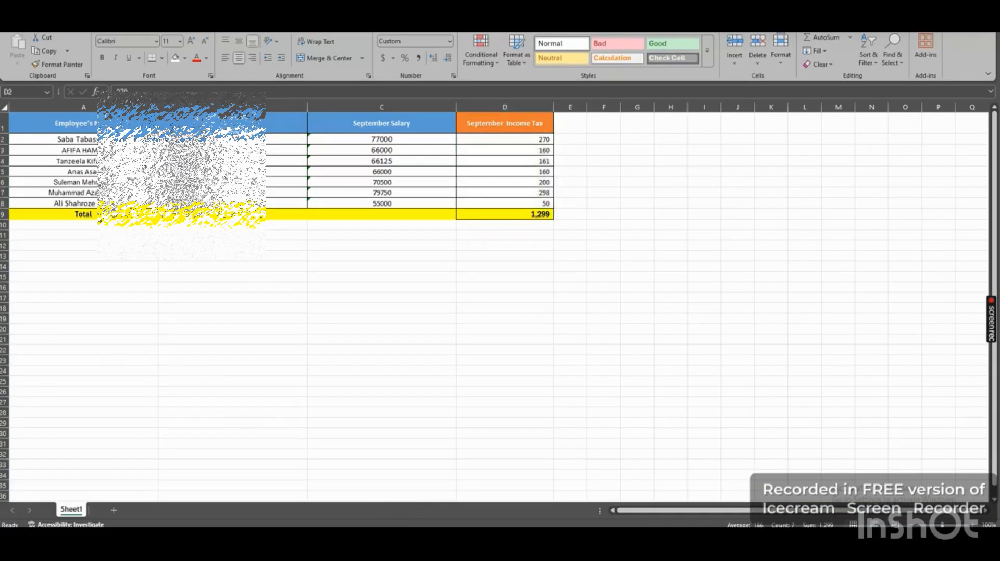
pyautogui.click(870, 86)
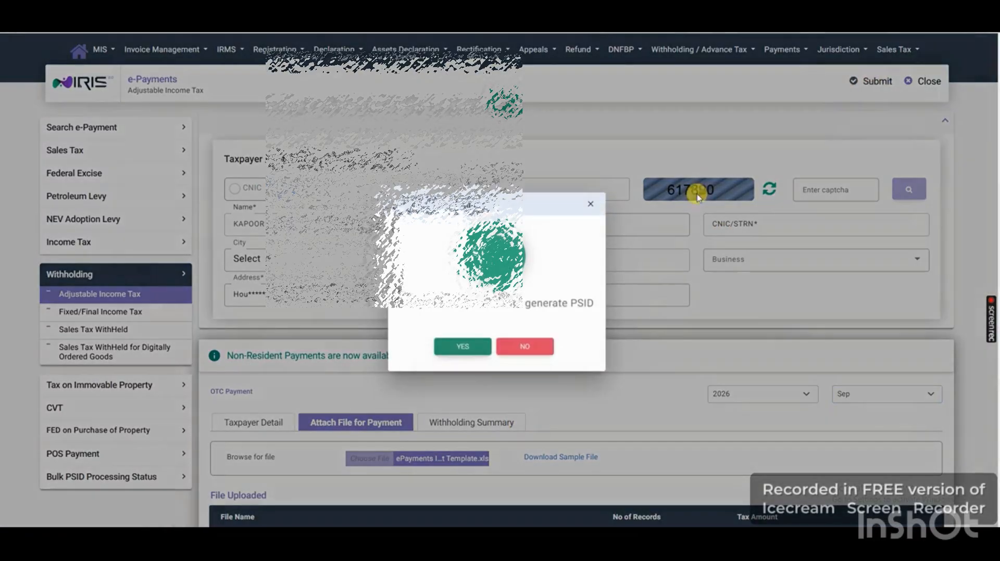
pyautogui.click(459, 347)
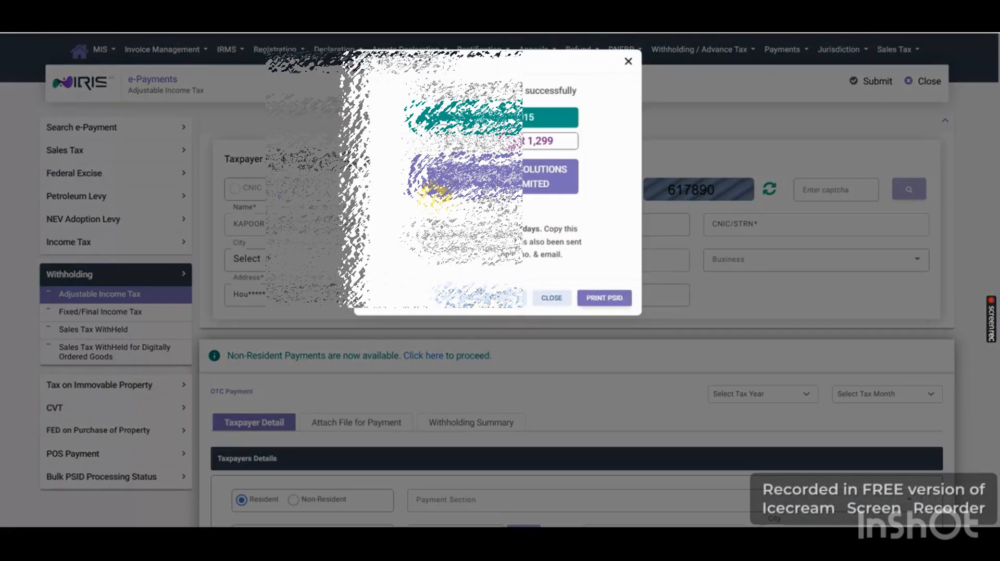
# Step: Print the generated PSID and close its dialog to return to the Adjustable Income Tax form
pyautogui.click(603, 298)
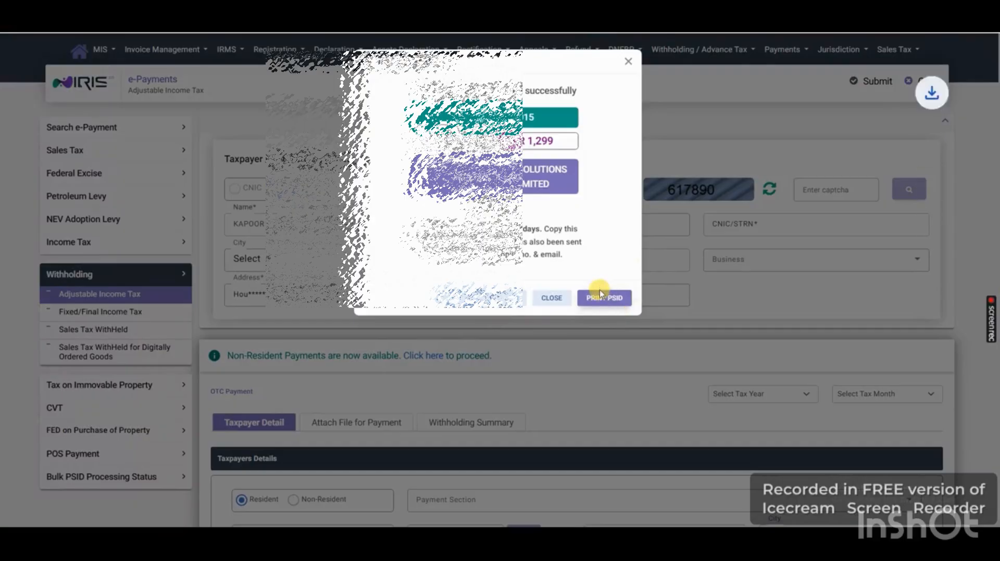
pyautogui.click(628, 62)
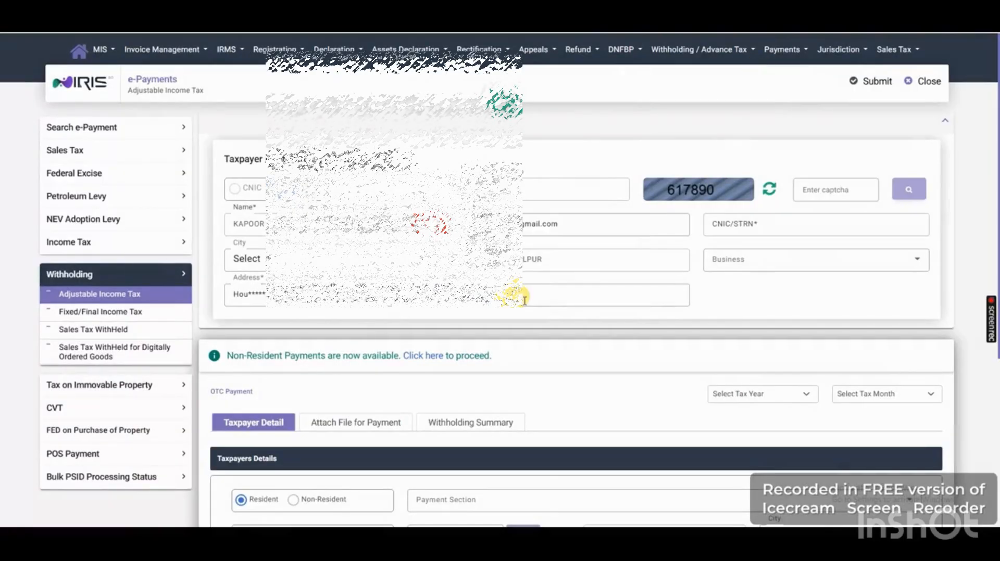
pyautogui.scroll(-3, 515, 285)
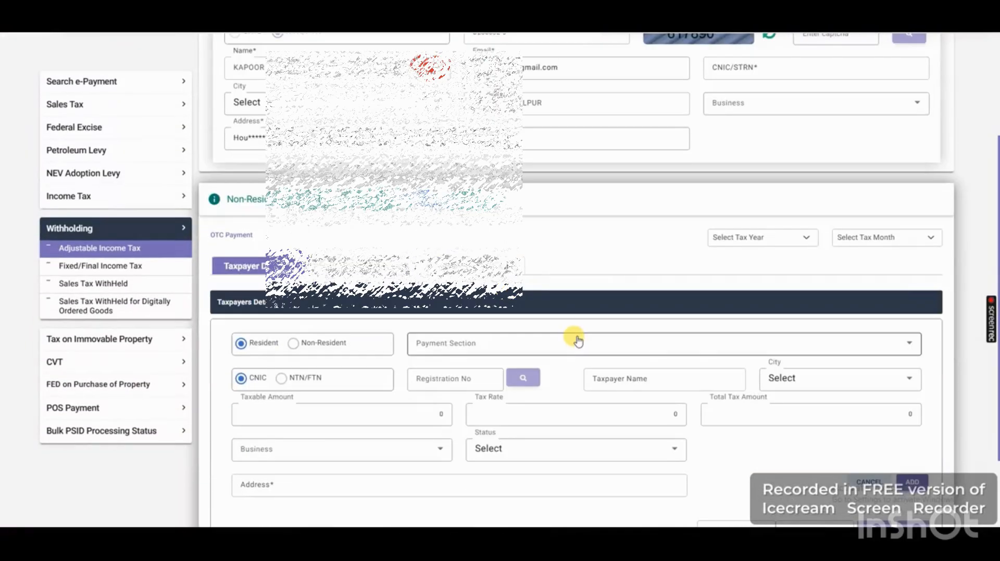